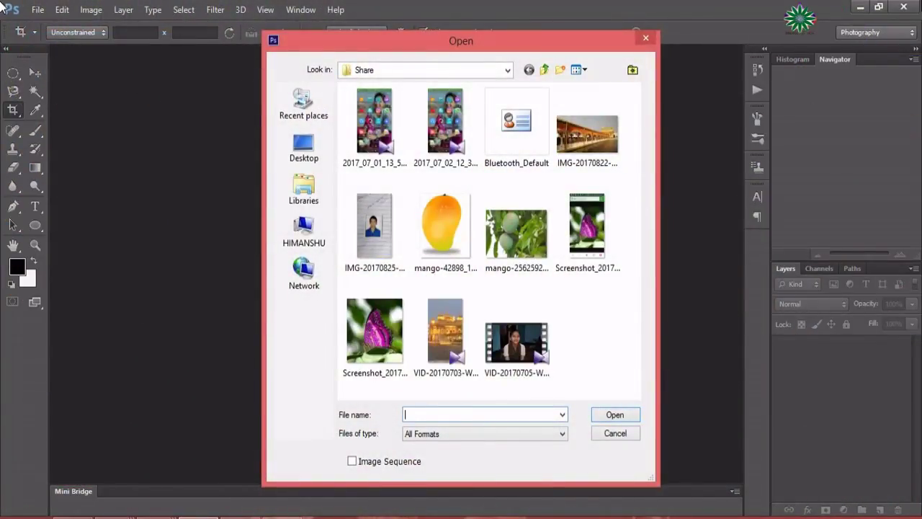
# Step: With the butterfly screenshot open, open female-2159193_960_720.jpg from the SUINNY CC folder
pyautogui.doubleClick(382, 364)
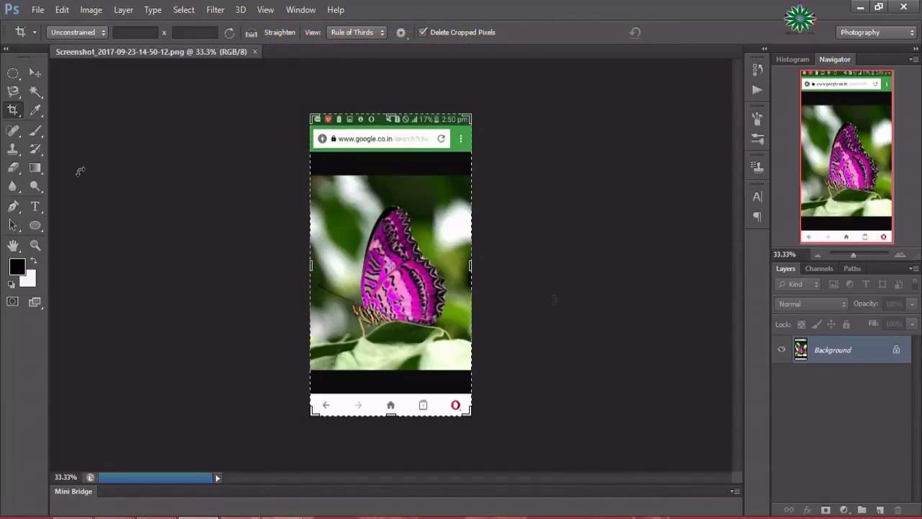
pyautogui.click(36, 10)
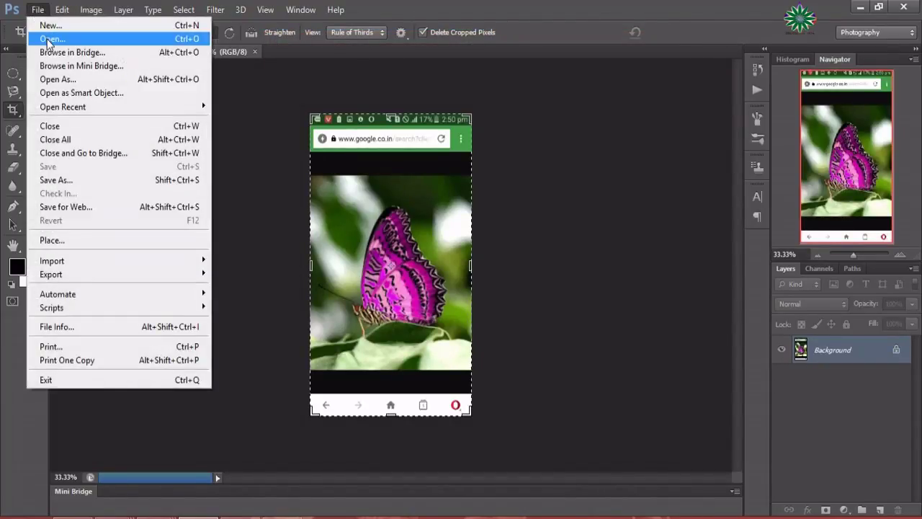
pyautogui.click(48, 40)
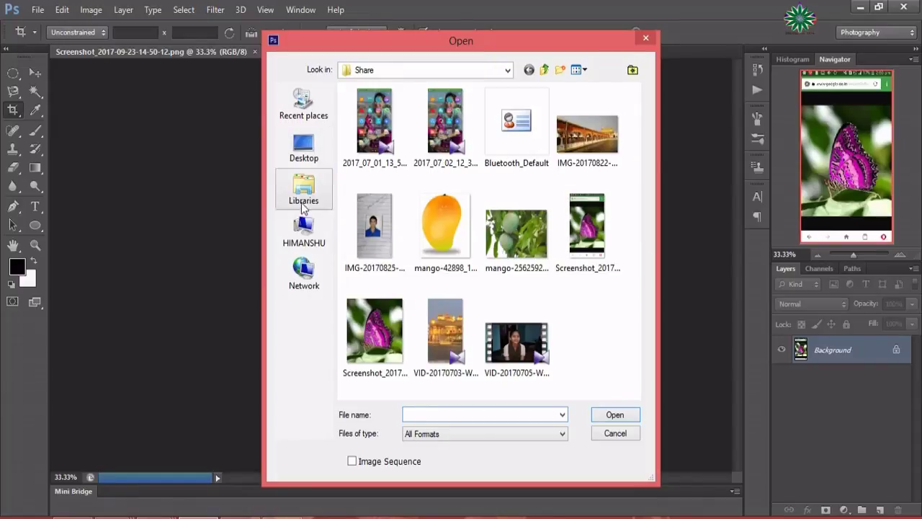
pyautogui.click(303, 230)
pyautogui.scroll(-3, 650, 186)
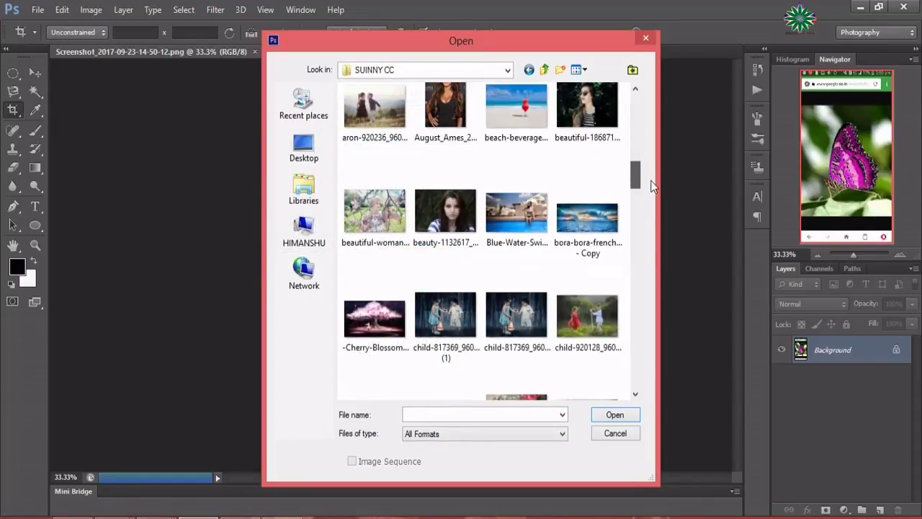
pyautogui.scroll(-2, 652, 186)
pyautogui.scroll(-2, 656, 191)
pyautogui.scroll(-2, 658, 201)
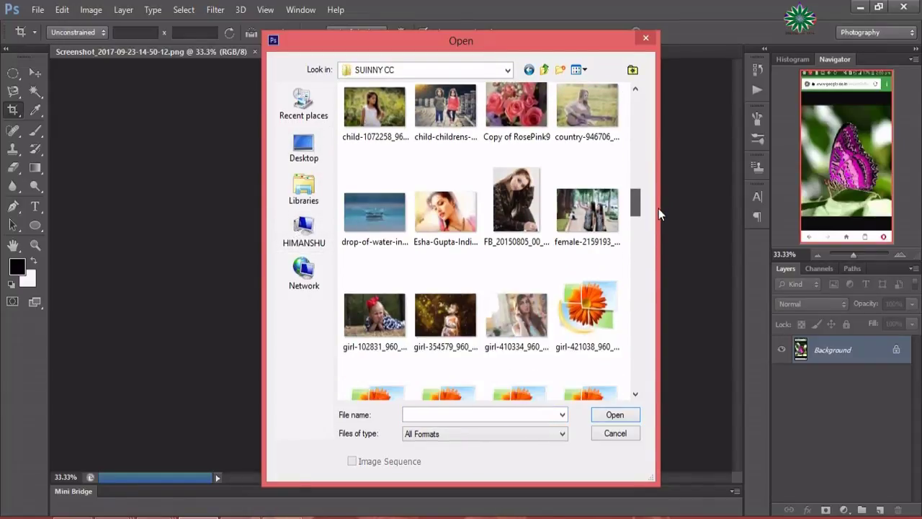
pyautogui.scroll(-2, 658, 208)
pyautogui.doubleClick(590, 160)
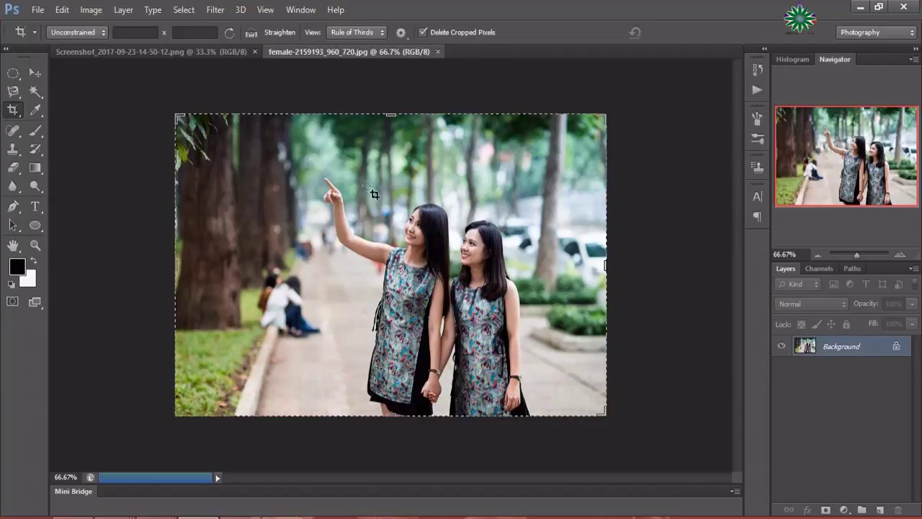
# Step: Duplicate the Background layer into a Background copy and zoom the photo to 100%
pyautogui.click(40, 74)
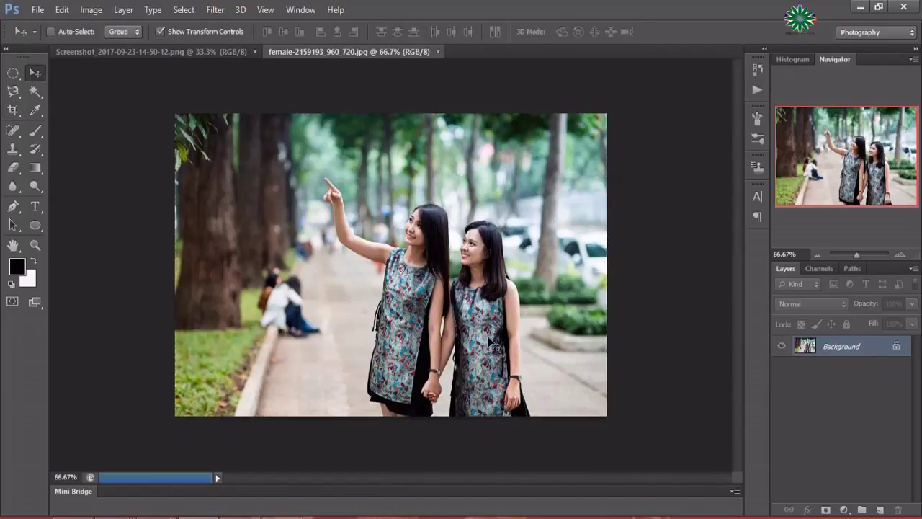
pyautogui.moveTo(868, 350); pyautogui.dragTo(880, 510)
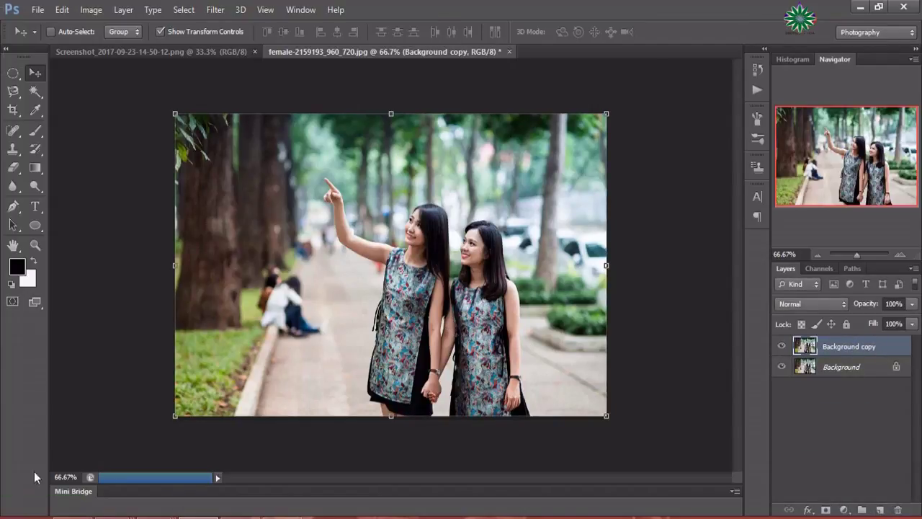
pyautogui.click(34, 245)
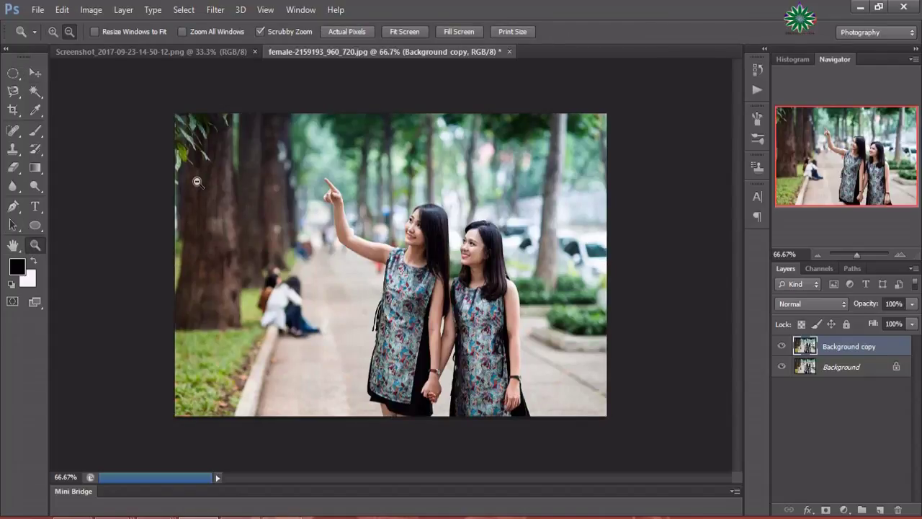
pyautogui.click(52, 32)
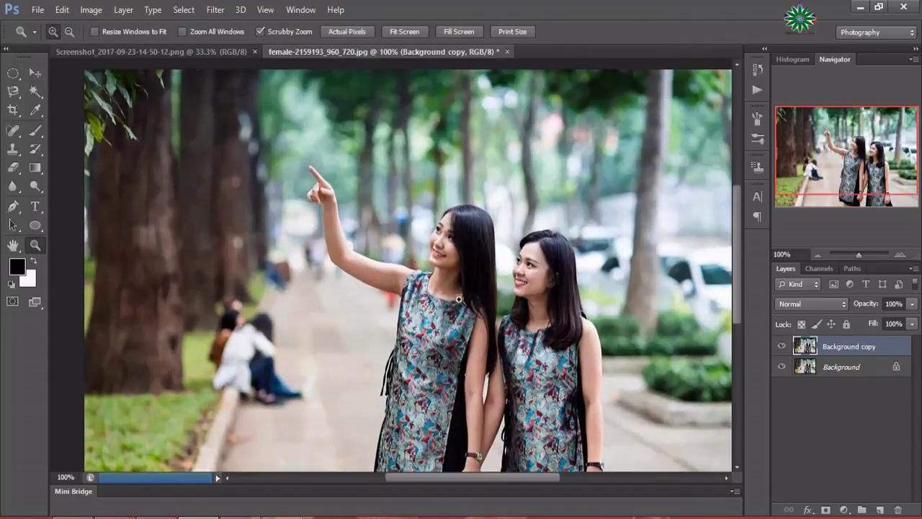
pyautogui.scroll(2, 475, 346)
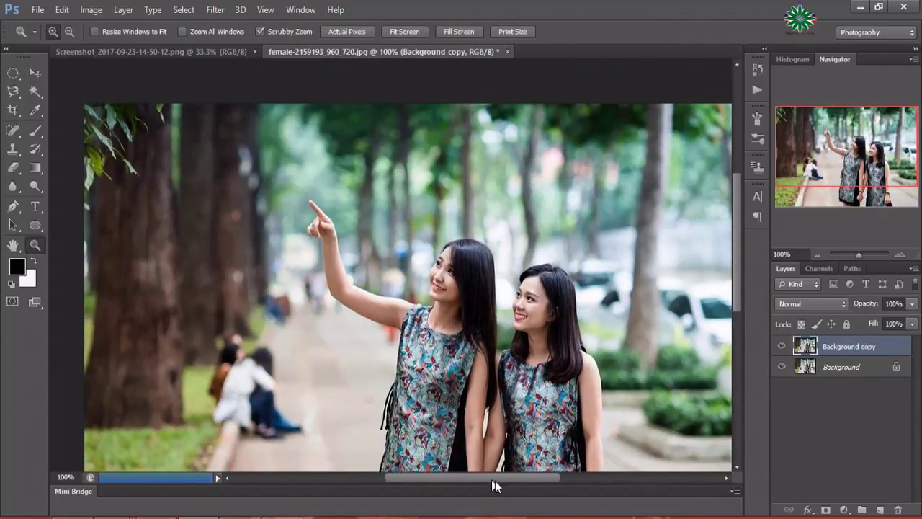
pyautogui.moveTo(496, 486); pyautogui.dragTo(509, 485)
pyautogui.scroll(-2, 541, 357)
pyautogui.scroll(-2, 506, 367)
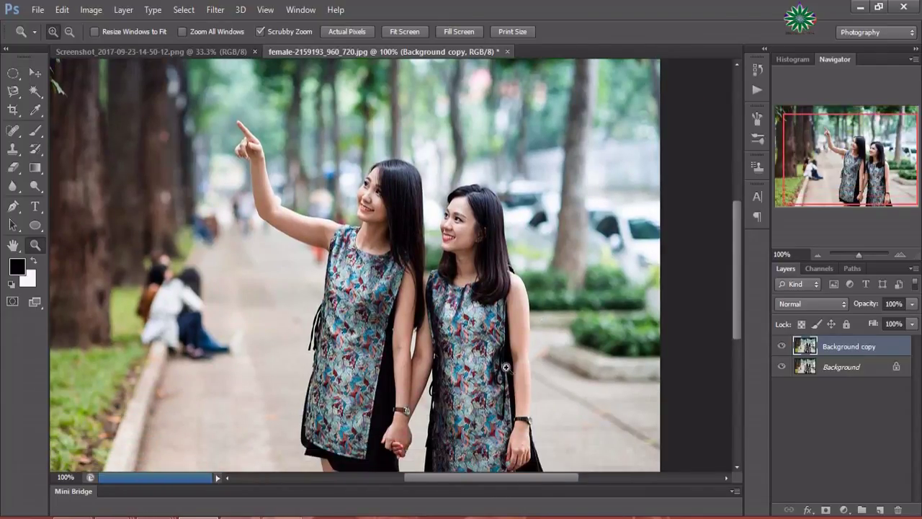
pyautogui.scroll(-1, 492, 364)
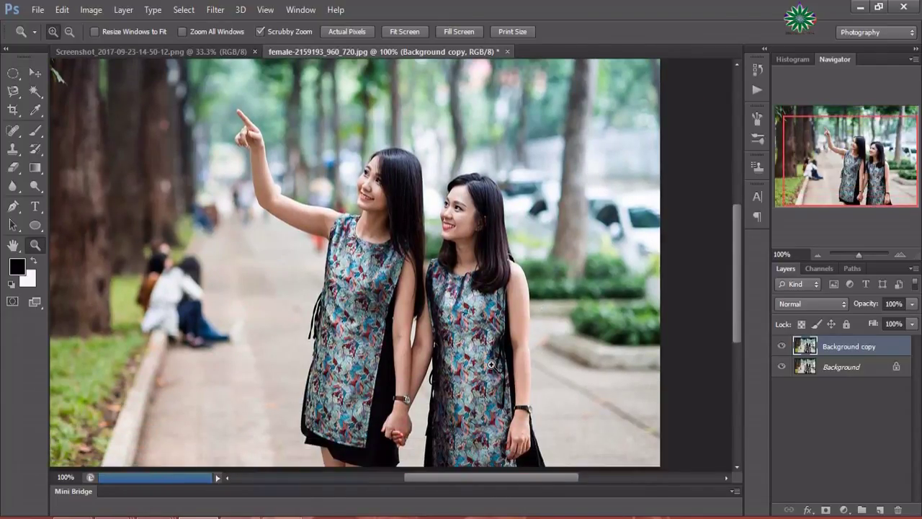
# Step: Add a Solid Color fill layer in bright red (f1204c)
pyautogui.click(844, 509)
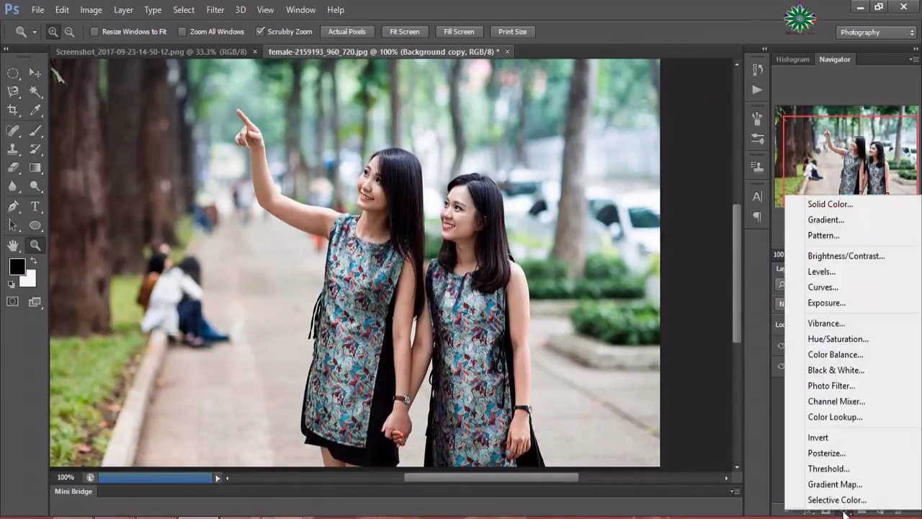
pyautogui.click(859, 204)
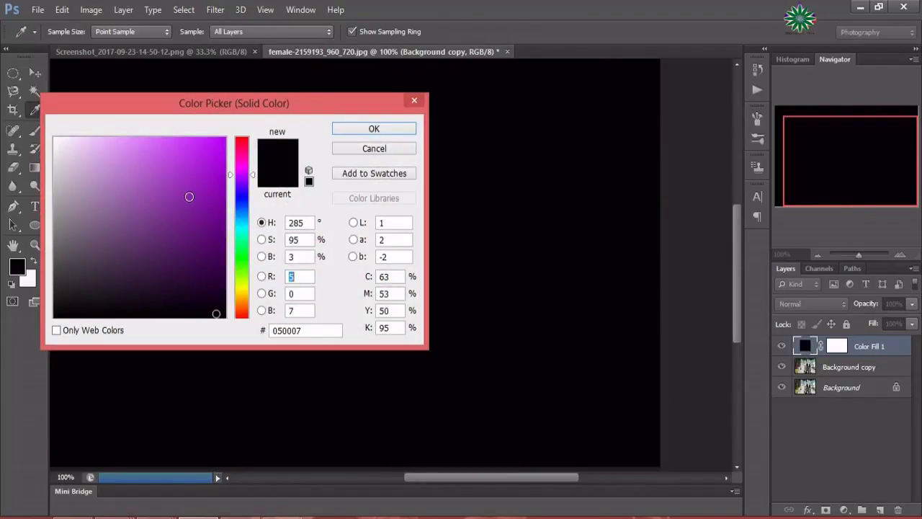
pyautogui.click(240, 196)
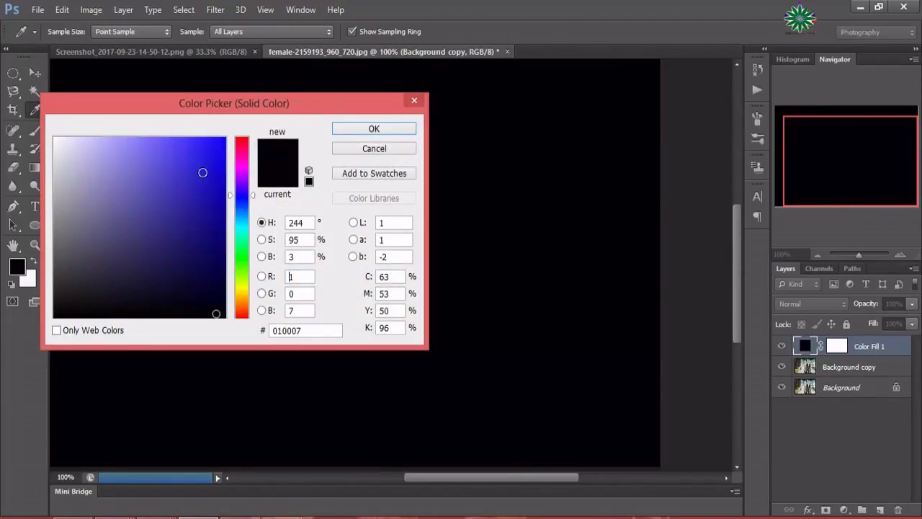
pyautogui.click(239, 143)
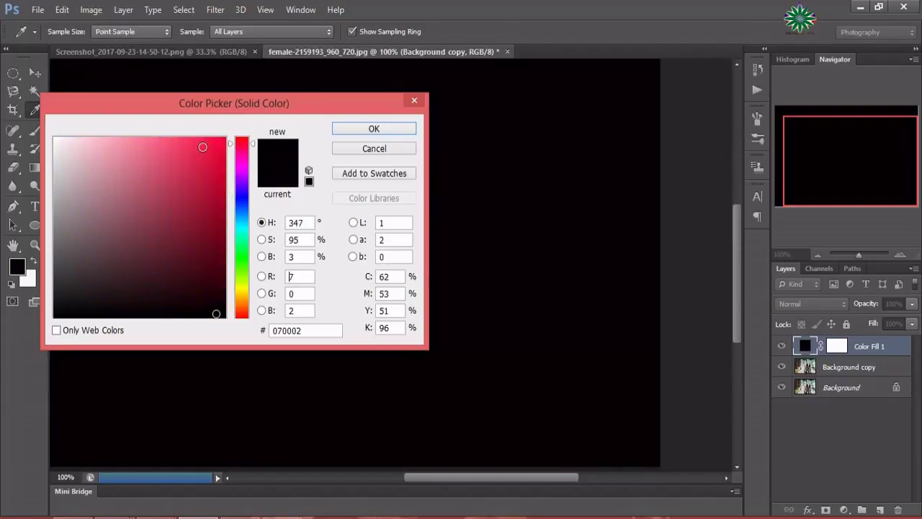
pyautogui.click(202, 147)
pyautogui.click(371, 128)
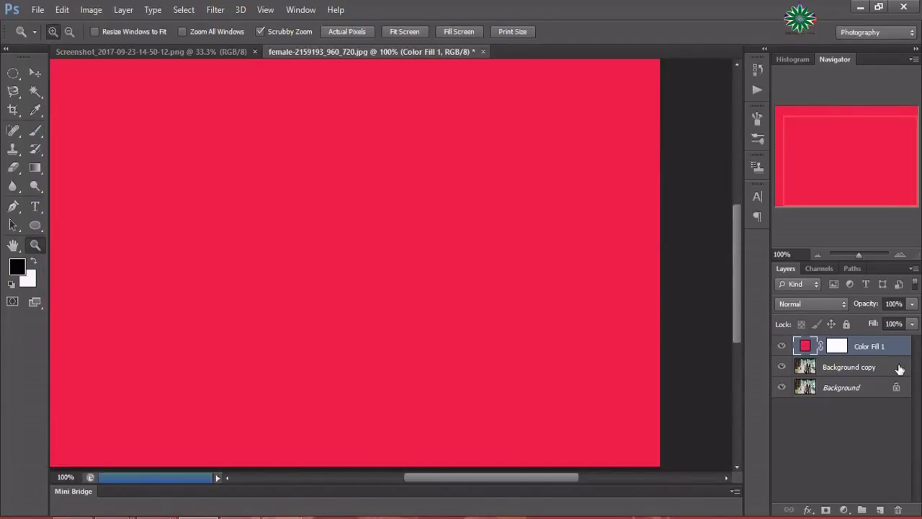
# Step: Set the red fill layer to Soft Light blend mode at about 52% opacity
pyautogui.click(808, 305)
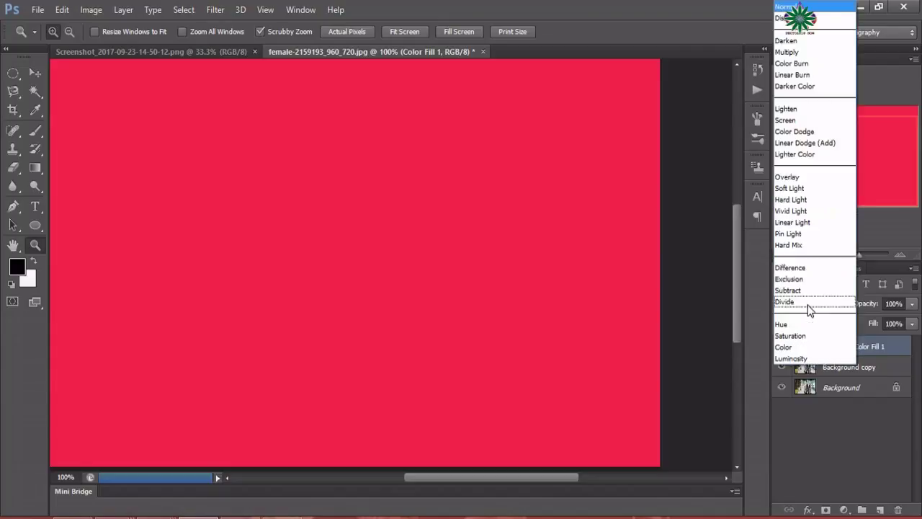
pyautogui.click(799, 188)
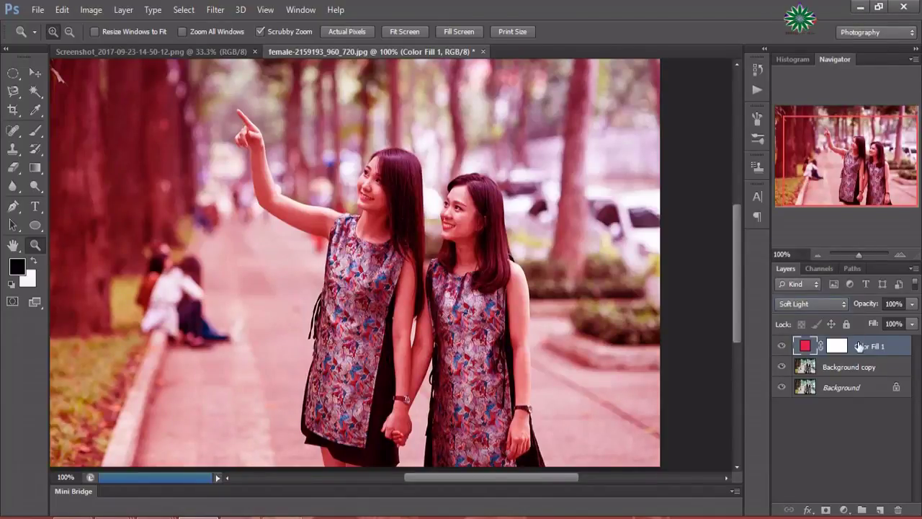
pyautogui.click(912, 303)
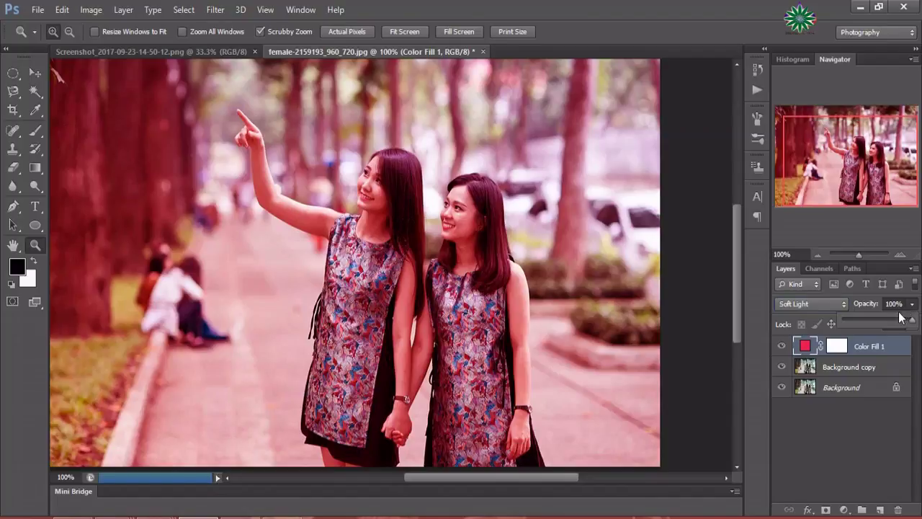
pyautogui.moveTo(911, 320); pyautogui.dragTo(878, 323)
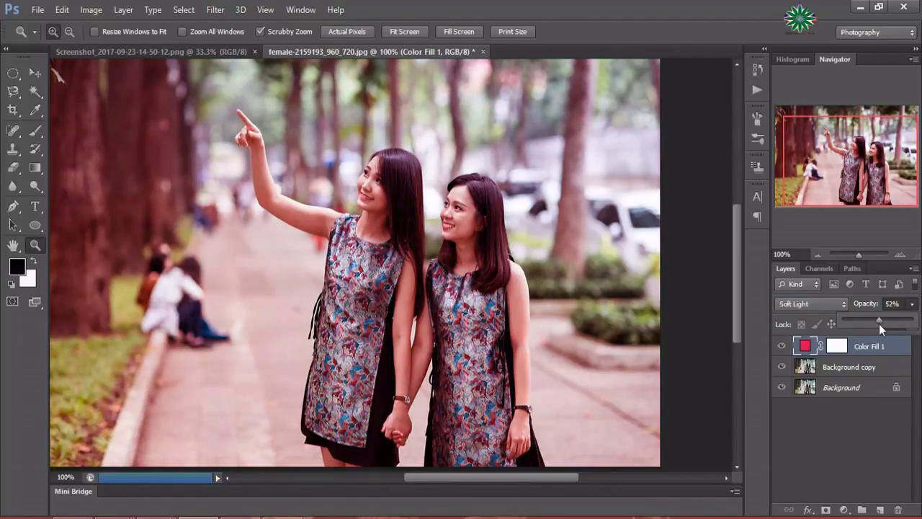
# Step: Add a Hue/Saturation layer and shift the Greens hue to -22, leaving Colorize off
pyautogui.click(843, 509)
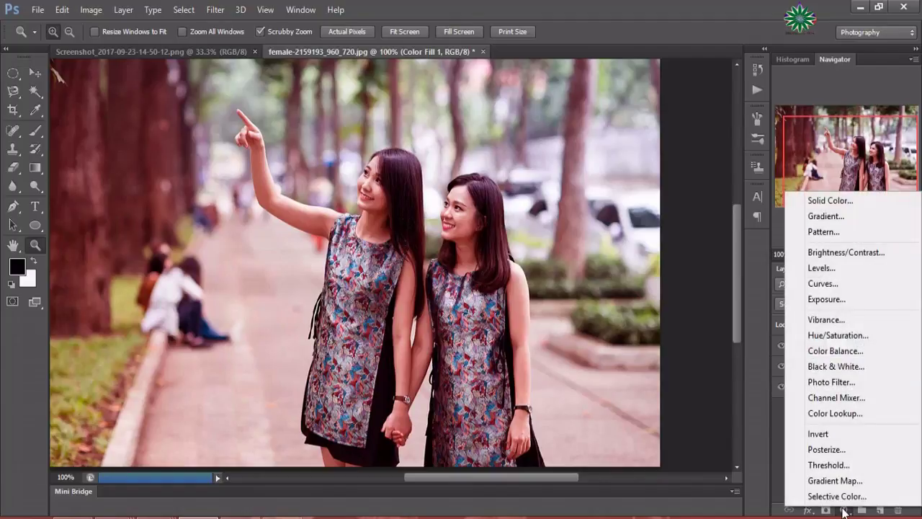
pyautogui.click(838, 336)
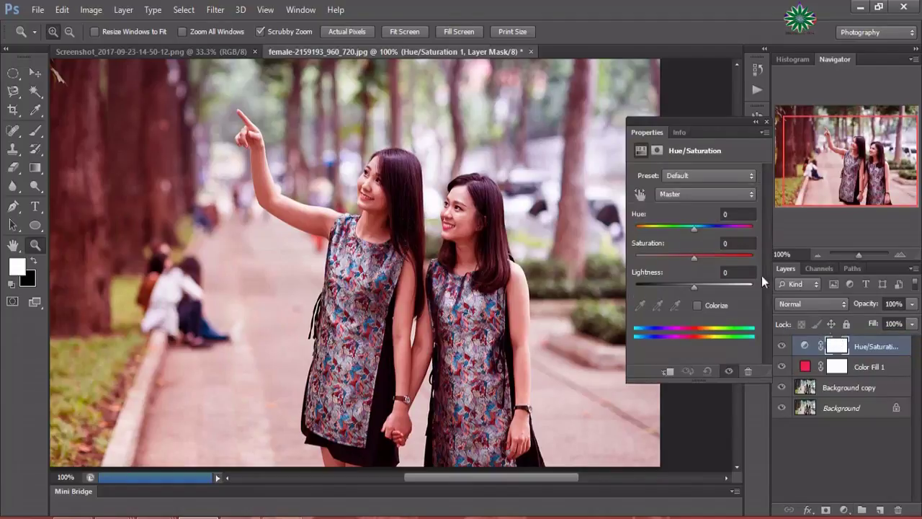
pyautogui.click(694, 196)
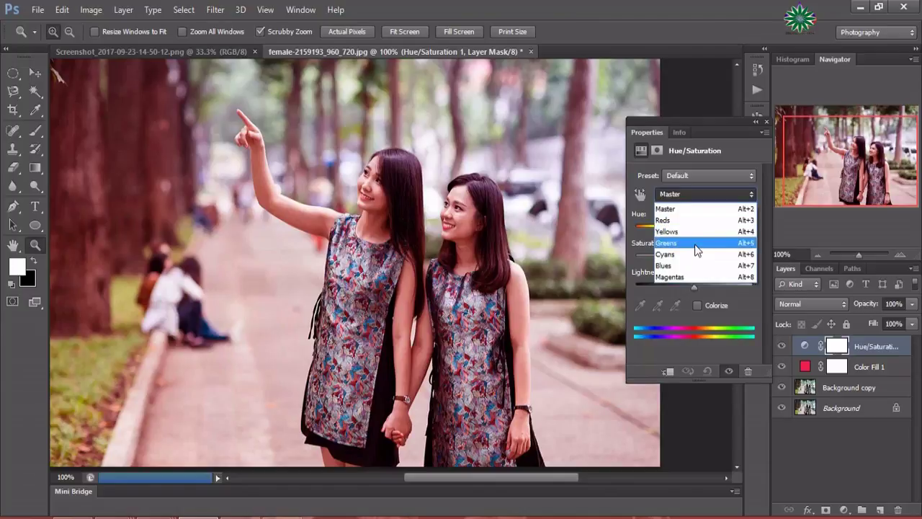
pyautogui.click(696, 249)
pyautogui.moveTo(693, 225)
pyautogui.mouseDown()
pyautogui.moveTo(681, 227)
pyautogui.moveTo(702, 258)
pyautogui.moveTo(703, 288)
pyautogui.mouseUp()
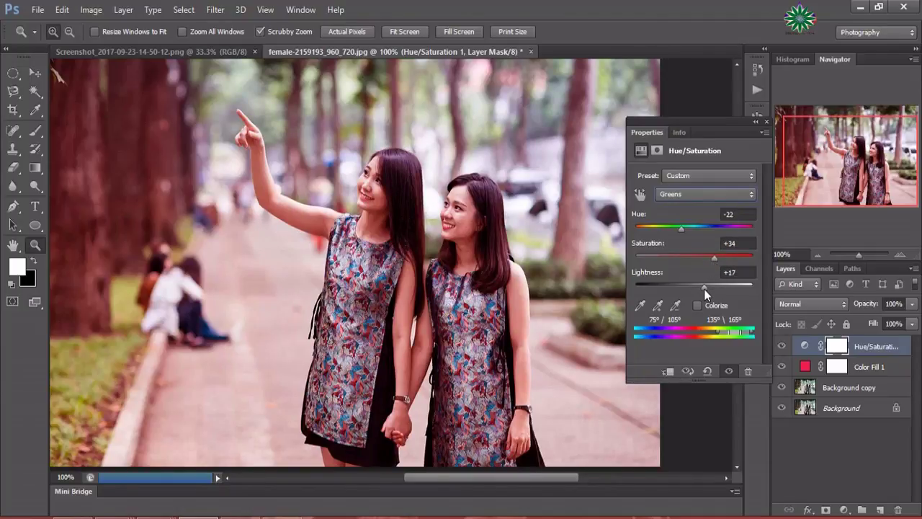
pyautogui.click(697, 306)
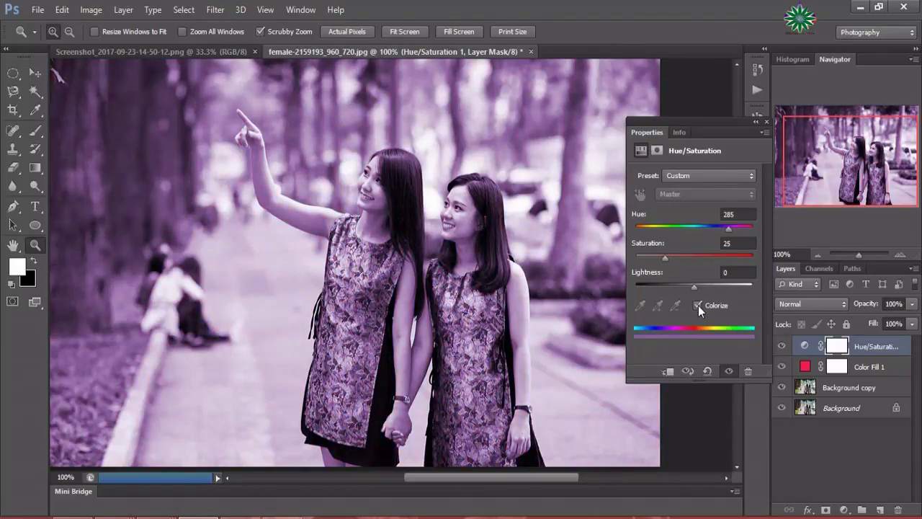
pyautogui.click(698, 305)
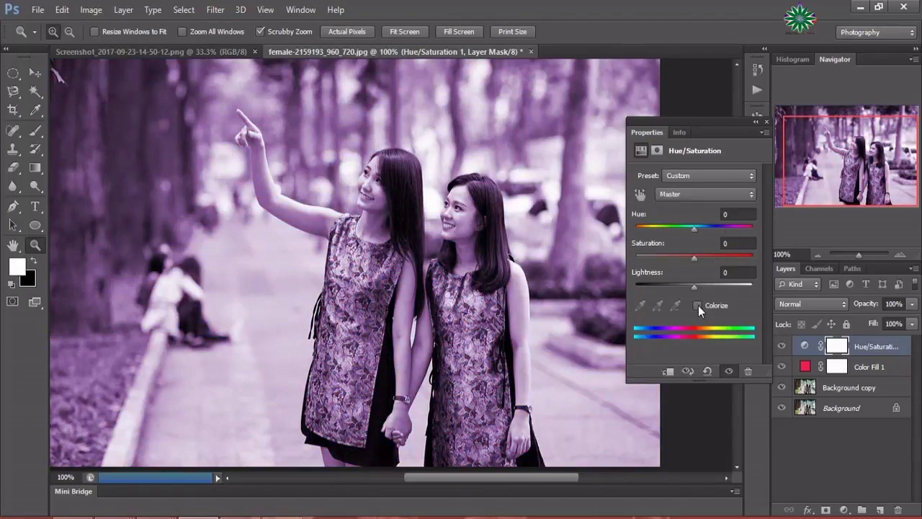
# Step: Shift the hue of the Blues range, leaving Colorize unchecked
pyautogui.click(725, 191)
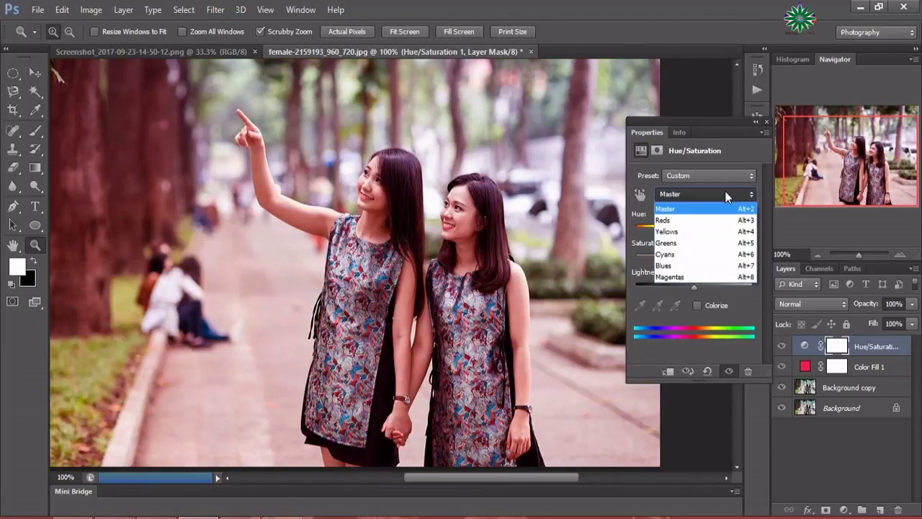
pyautogui.click(697, 243)
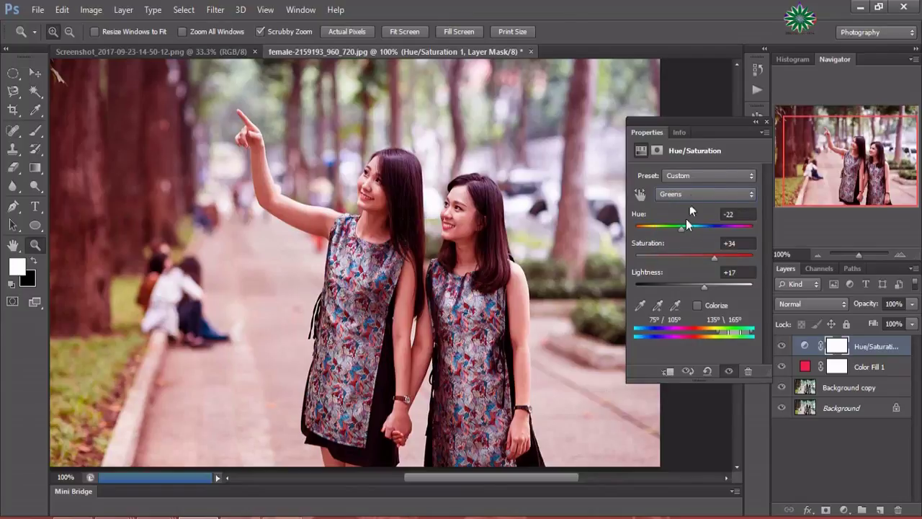
pyautogui.click(692, 194)
pyautogui.click(700, 267)
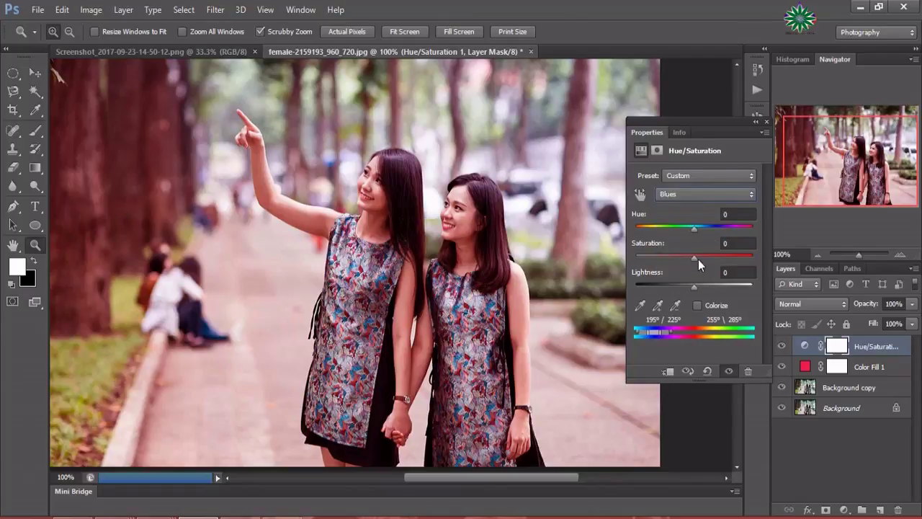
pyautogui.moveTo(695, 226)
pyautogui.mouseDown()
pyautogui.moveTo(710, 229)
pyautogui.moveTo(693, 286)
pyautogui.mouseUp()
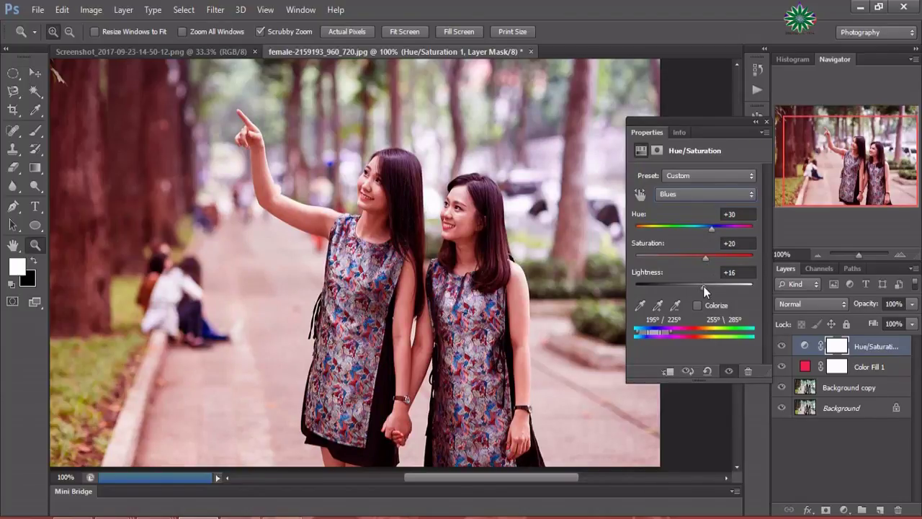
pyautogui.click(696, 306)
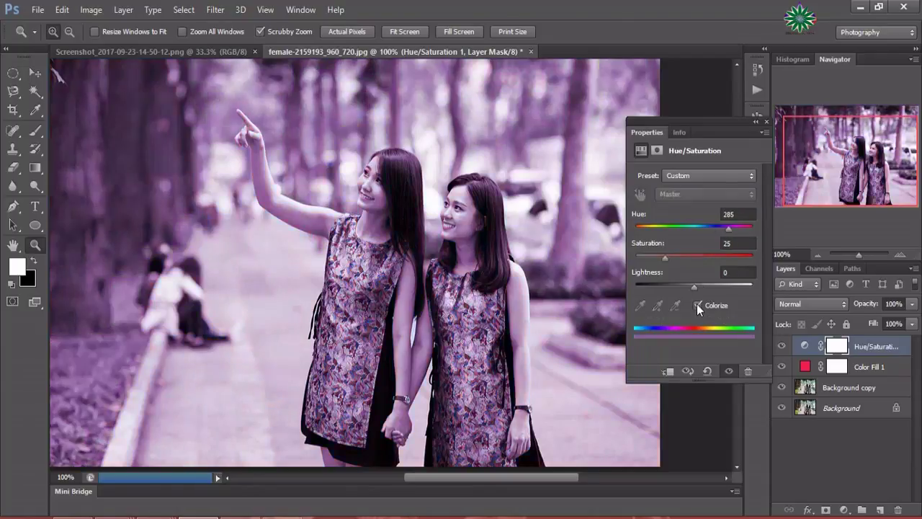
pyautogui.click(696, 305)
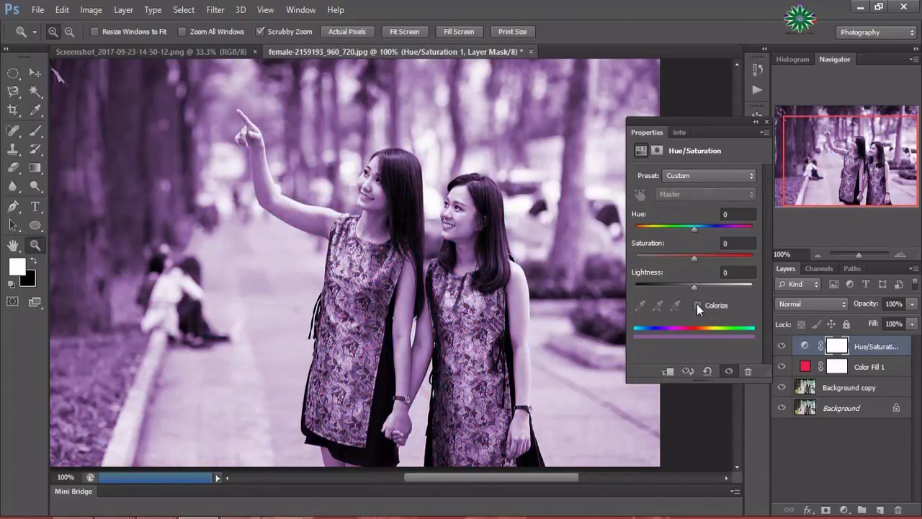
pyautogui.click(766, 123)
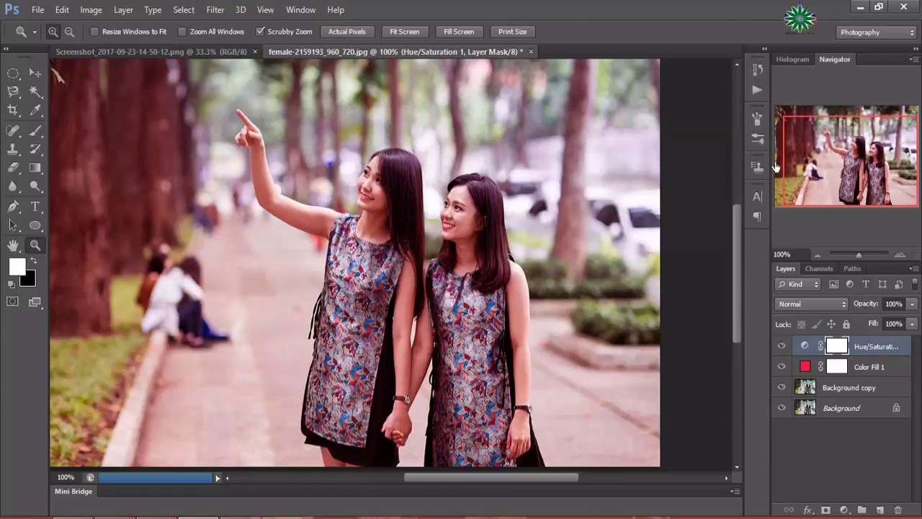
# Step: Add a Color Balance layer with Highlights set to +20, +35 and +24
pyautogui.click(845, 510)
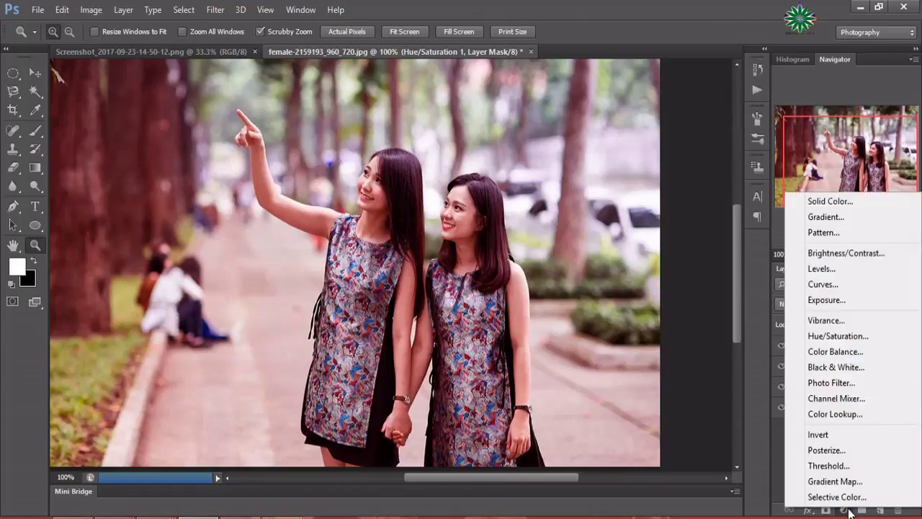
pyautogui.click(841, 351)
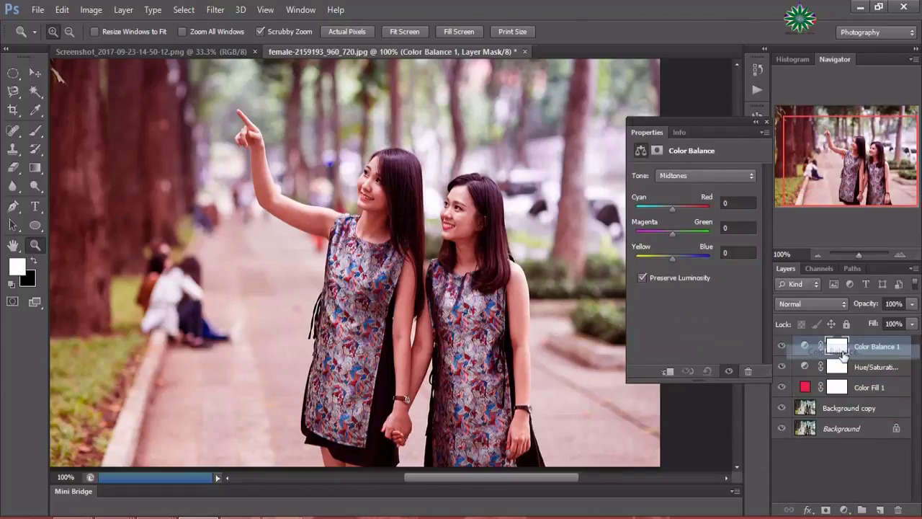
pyautogui.click(676, 176)
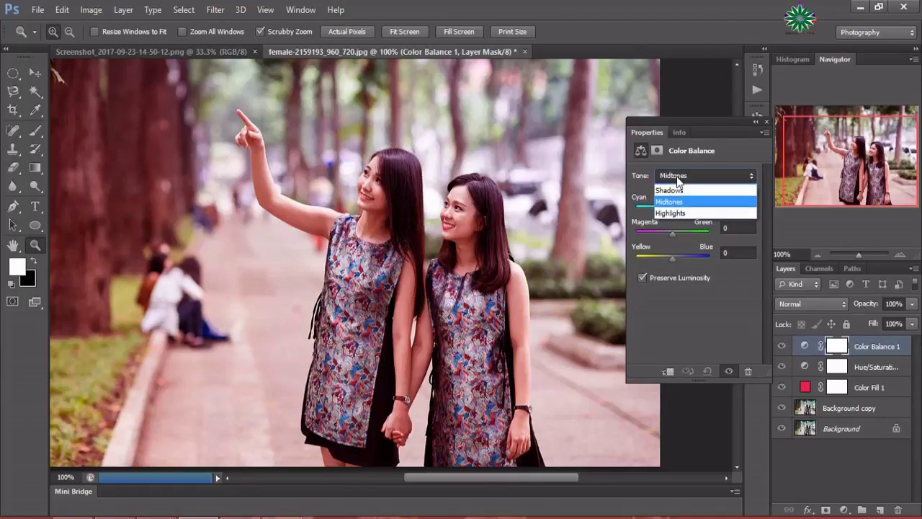
pyautogui.click(678, 214)
pyautogui.moveTo(673, 210)
pyautogui.mouseDown()
pyautogui.moveTo(690, 237)
pyautogui.moveTo(680, 262)
pyautogui.mouseUp()
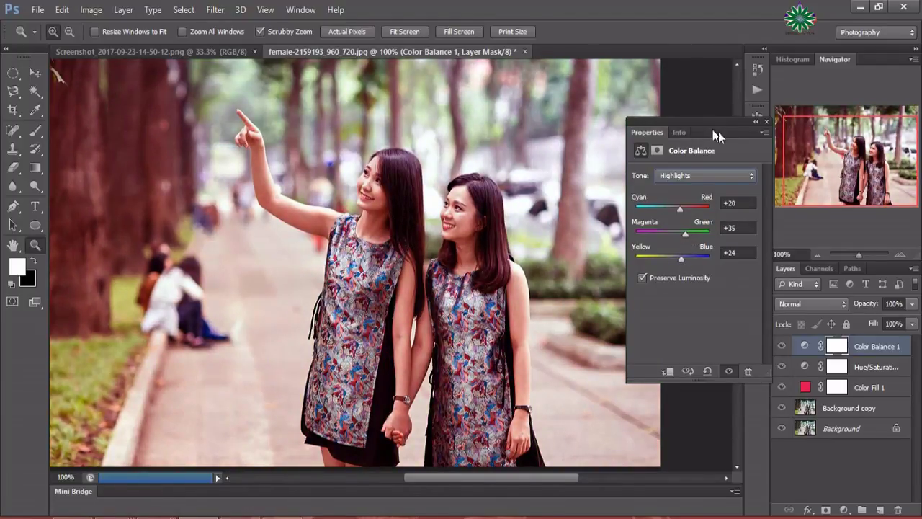
pyautogui.click(766, 121)
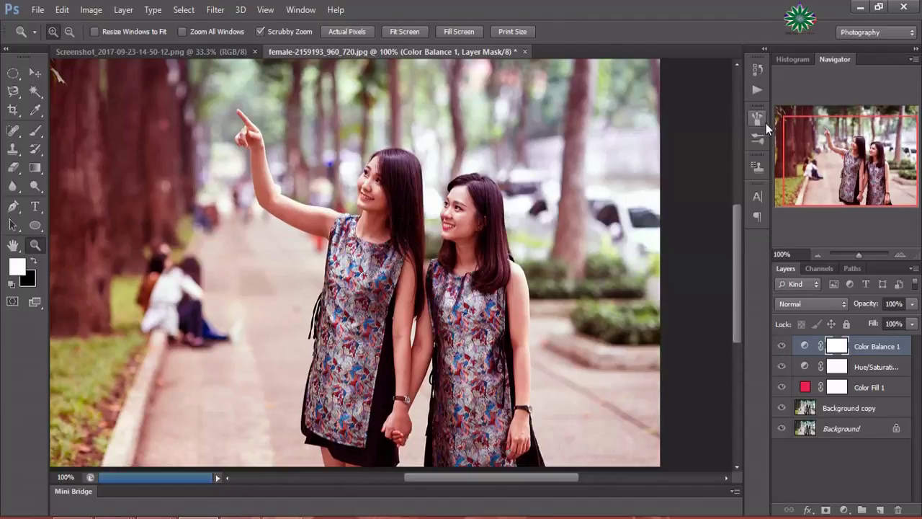
pyautogui.click(844, 510)
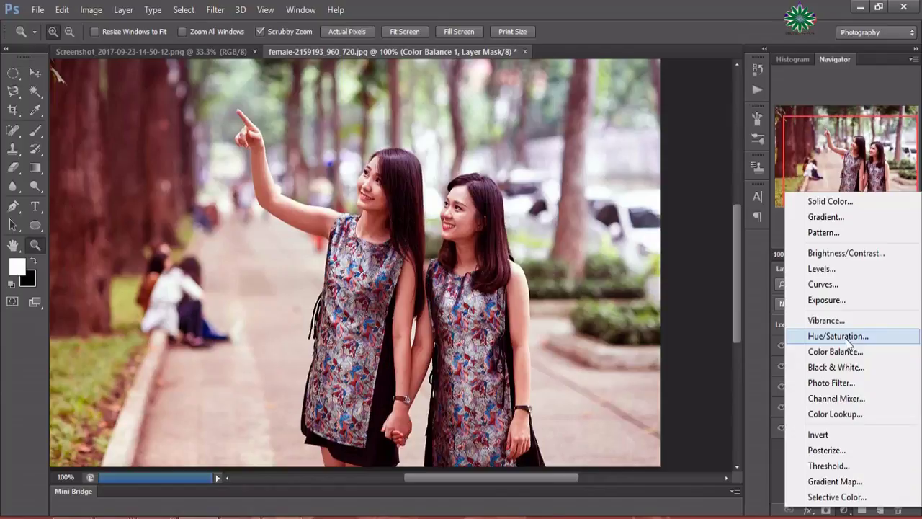
# Step: Add Hue/Saturation 2 with Magentas hue +25 and slightly raised lightness, then add a Curves layer
pyautogui.click(838, 336)
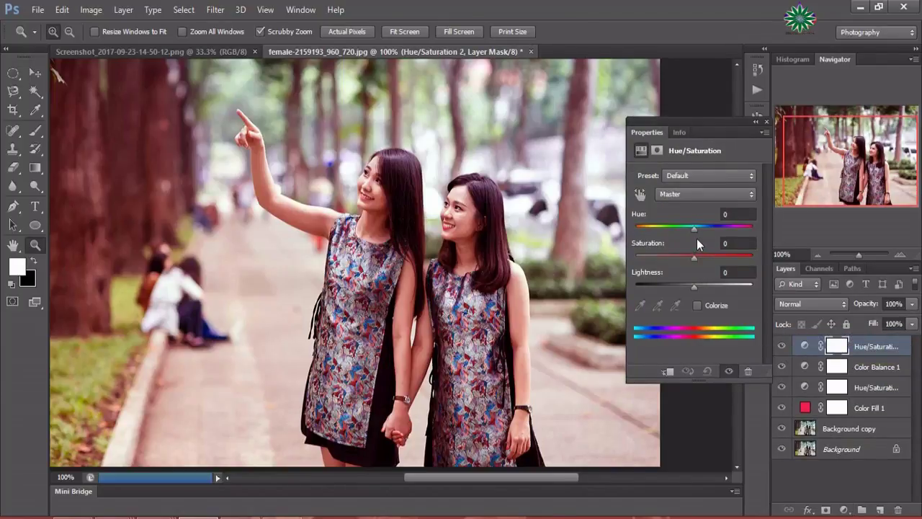
pyautogui.click(694, 198)
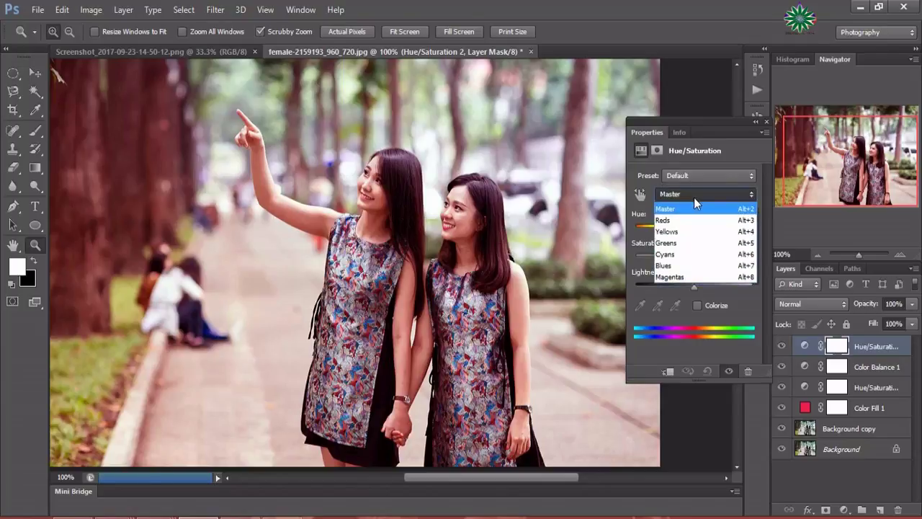
pyautogui.click(681, 277)
pyautogui.moveTo(693, 232); pyautogui.dragTo(697, 228)
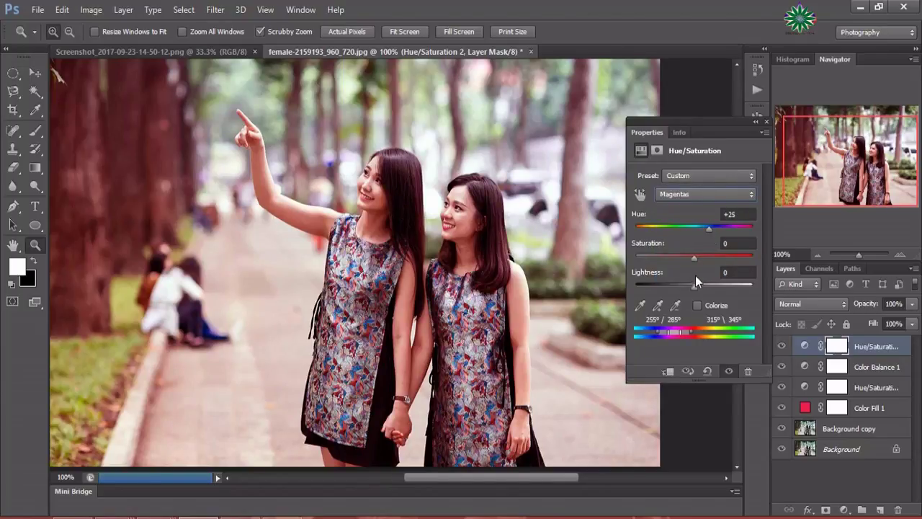
pyautogui.moveTo(695, 284); pyautogui.dragTo(703, 260)
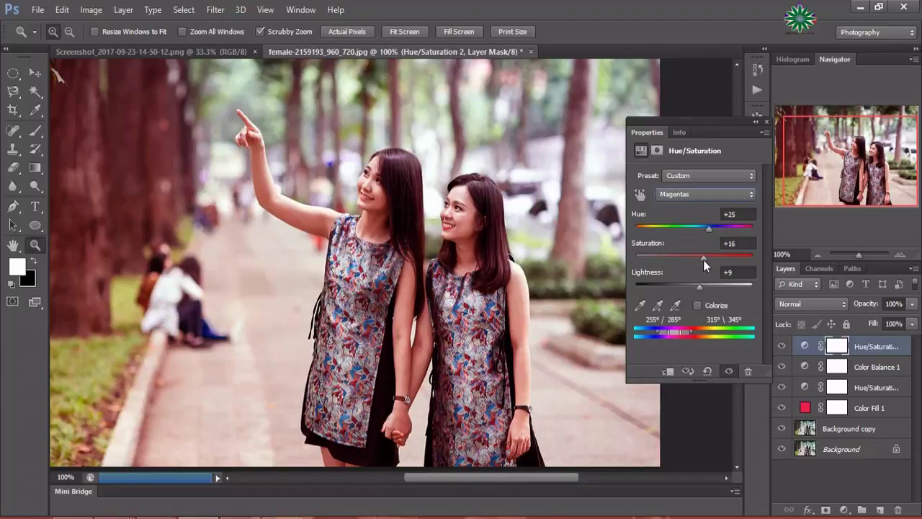
pyautogui.click(766, 123)
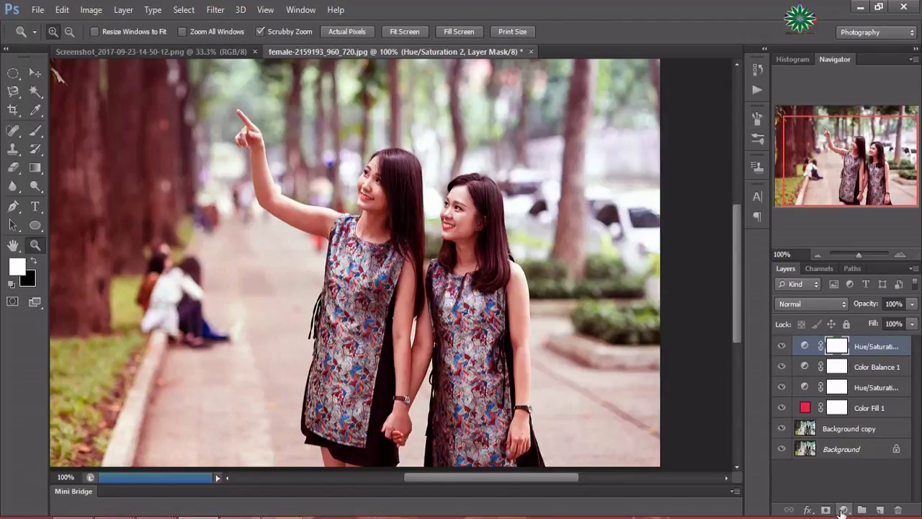
pyautogui.click(843, 509)
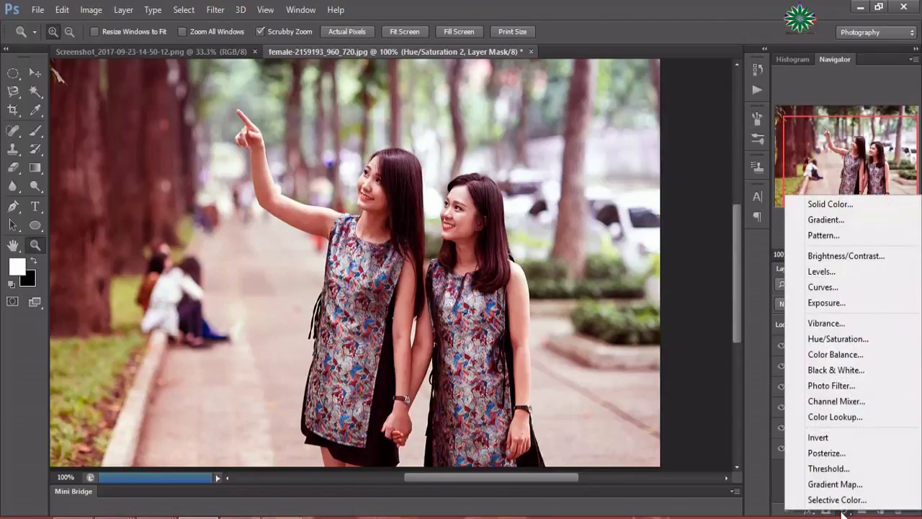
pyautogui.click(822, 287)
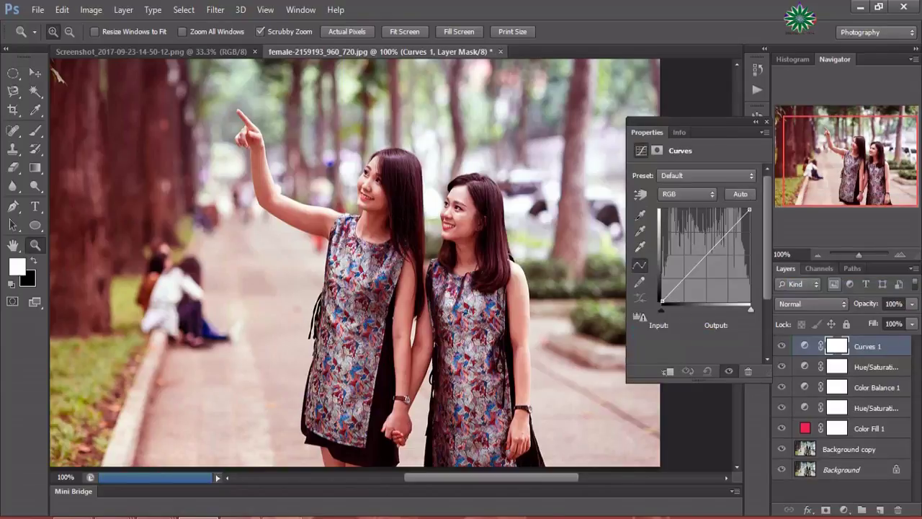
# Step: Set the Curves Green channel to map input 10 to output 0 and 241 to 255
pyautogui.click(694, 193)
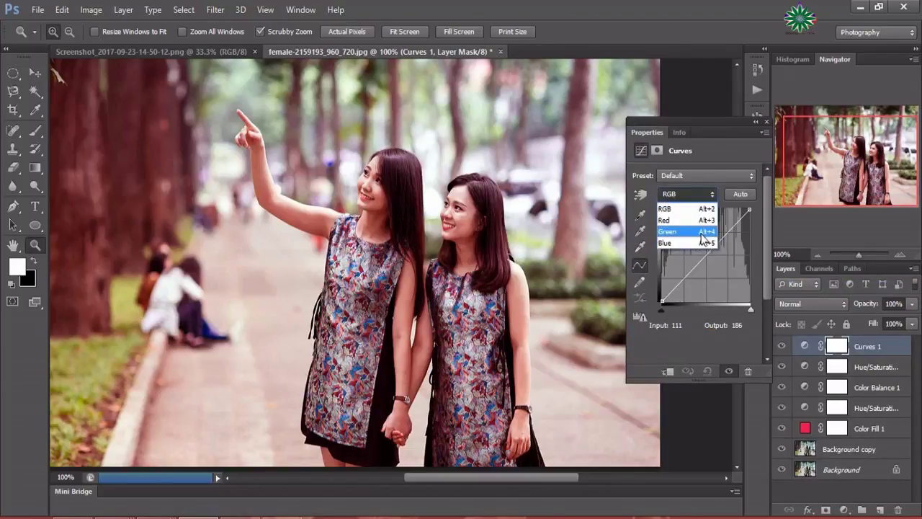
pyautogui.click(674, 232)
pyautogui.moveTo(660, 302); pyautogui.dragTo(664, 303)
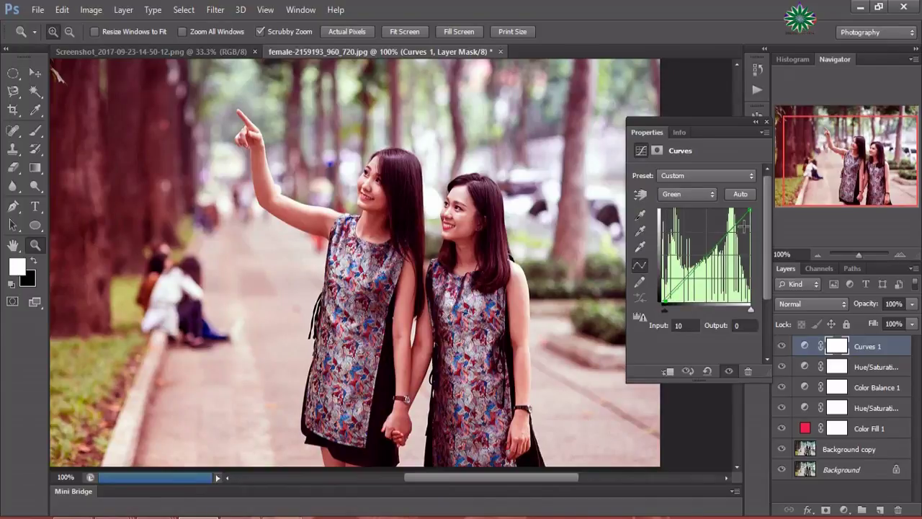
pyautogui.moveTo(747, 212); pyautogui.dragTo(740, 210)
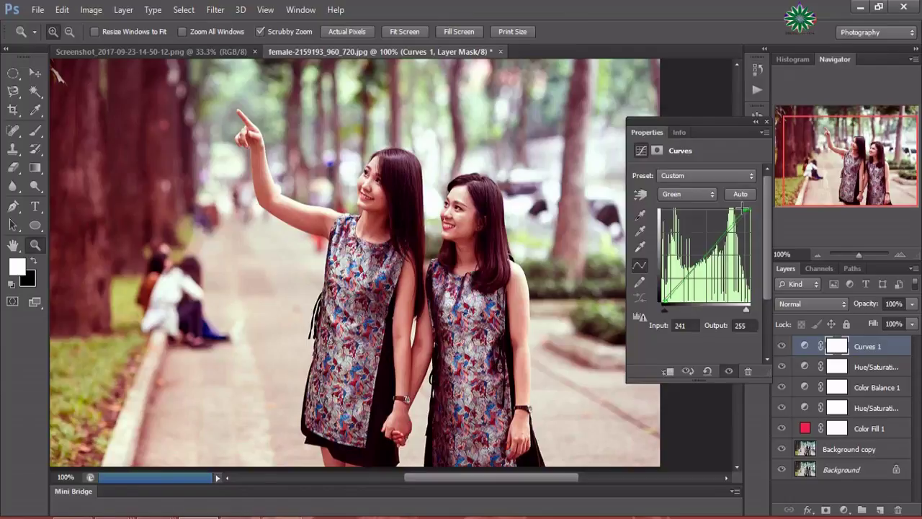
pyautogui.click(765, 124)
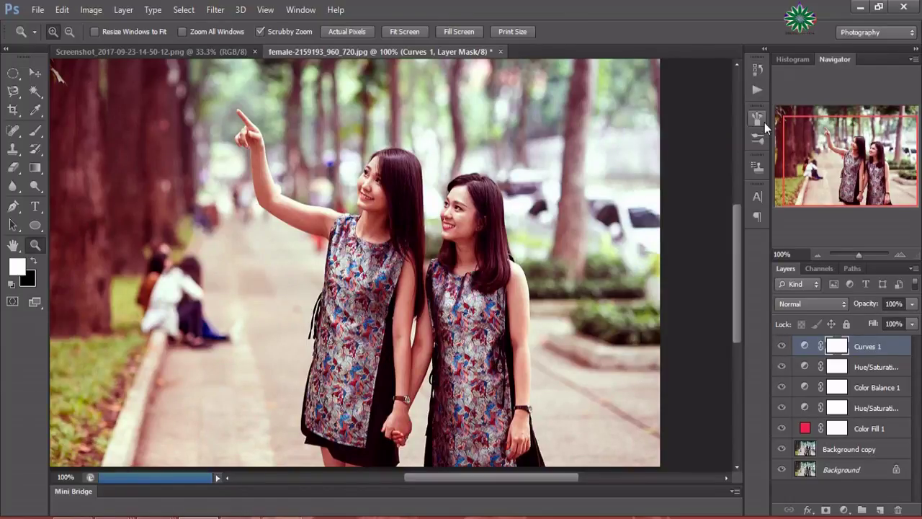
# Step: Return to the Screenshot document and zoom in stepwise to 200% on the butterfly
pyautogui.click(213, 51)
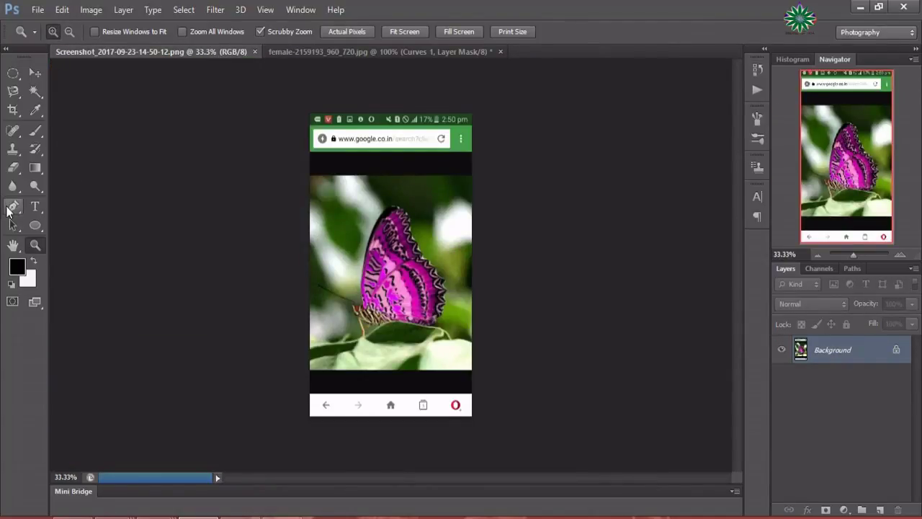
pyautogui.click(10, 208)
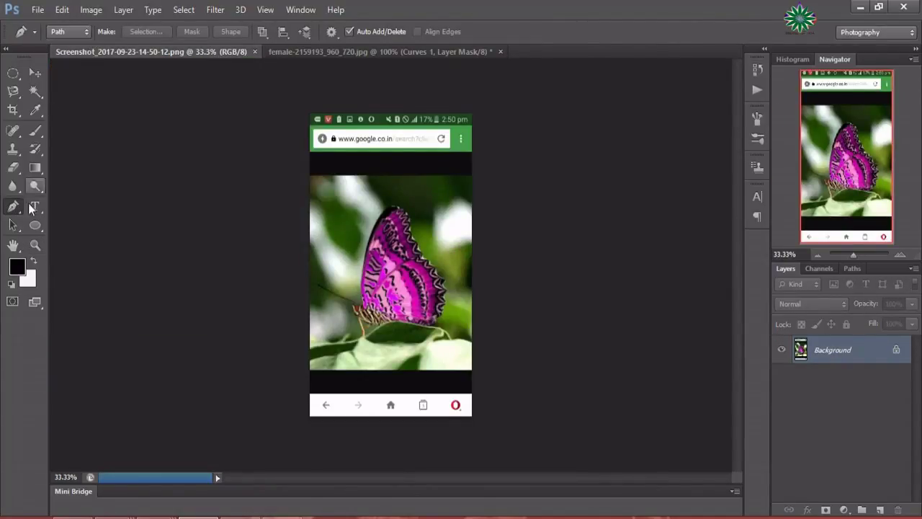
pyautogui.click(35, 245)
pyautogui.click(335, 257)
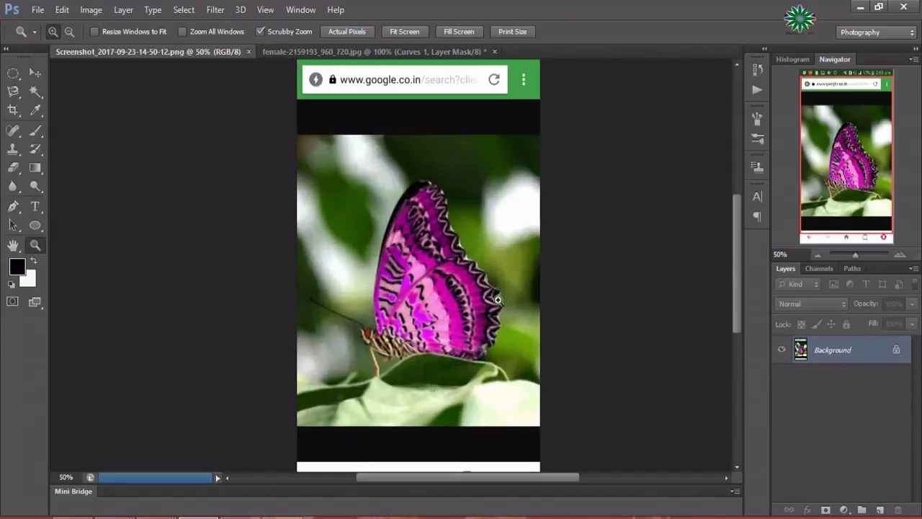
pyautogui.click(497, 299)
pyautogui.click(496, 301)
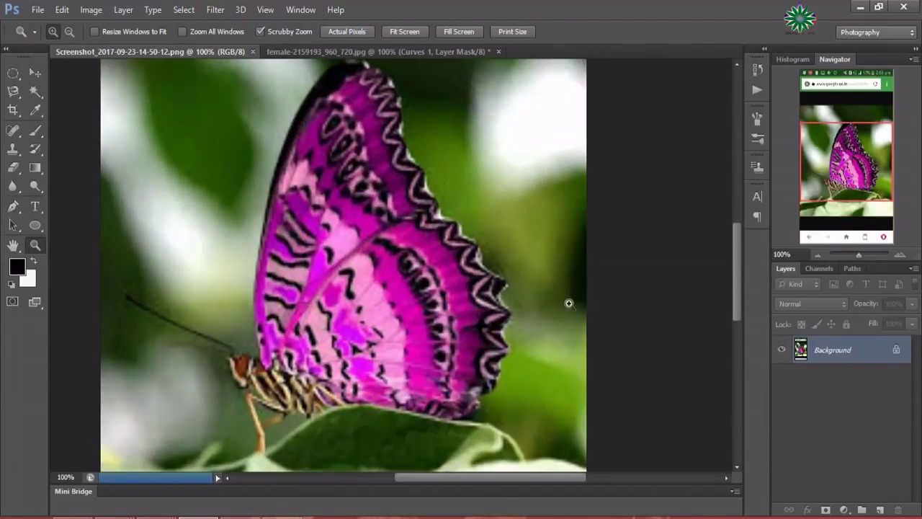
pyautogui.scroll(-4, 505, 309)
pyautogui.click(401, 321)
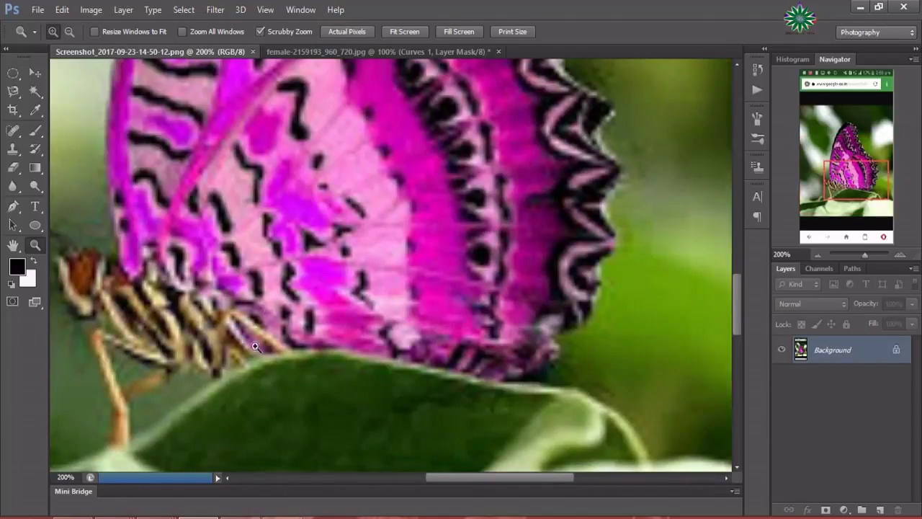
pyautogui.moveTo(464, 473); pyautogui.dragTo(392, 476)
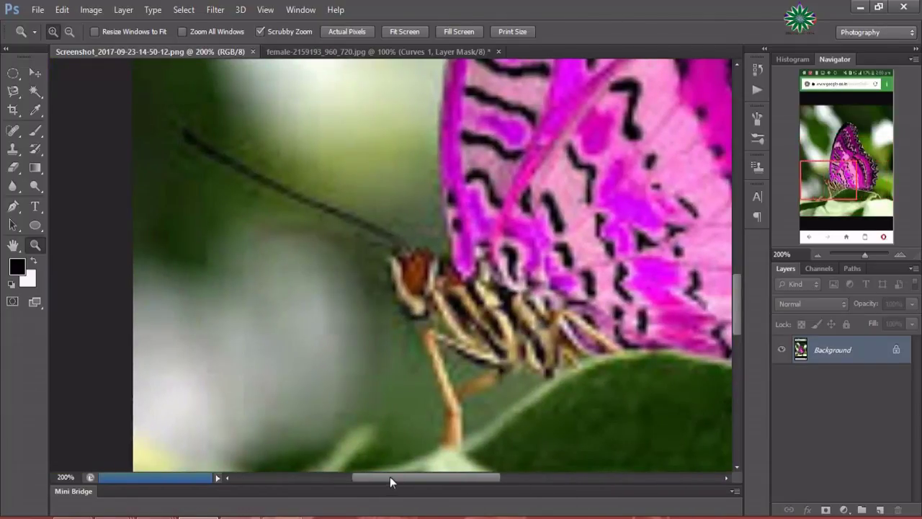
pyautogui.click(12, 206)
# Step: Place path anchors from the antenna tip along the antenna and around the head
pyautogui.click(179, 141)
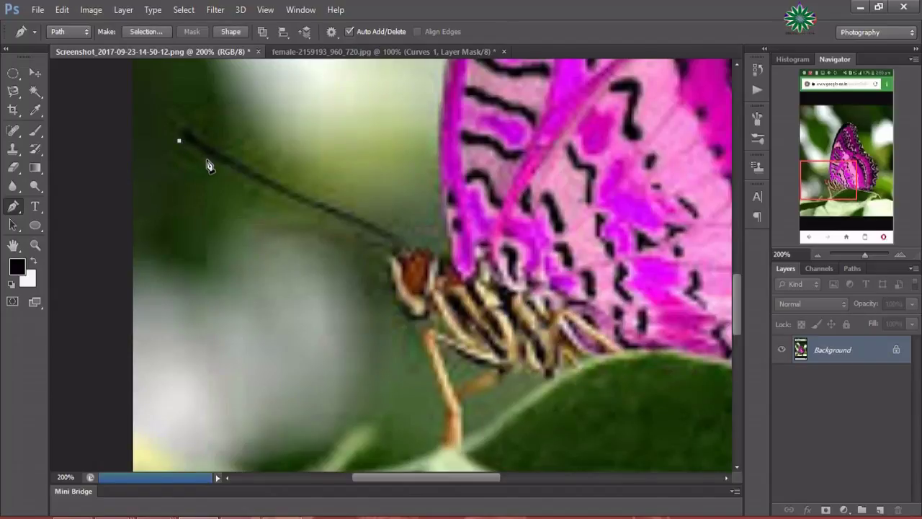
pyautogui.click(207, 160)
pyautogui.click(247, 183)
pyautogui.click(288, 201)
pyautogui.click(339, 221)
pyautogui.click(389, 242)
pyautogui.click(392, 255)
pyautogui.click(385, 275)
pyautogui.click(392, 295)
pyautogui.click(398, 318)
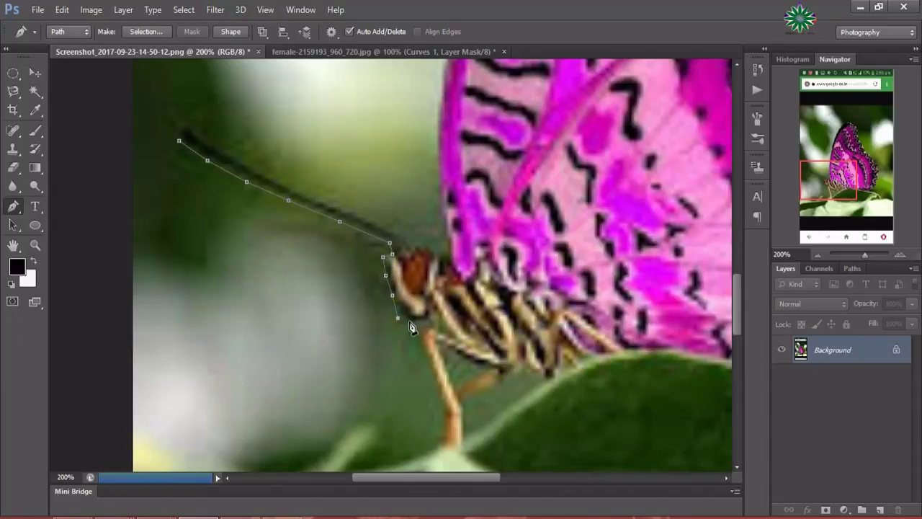
pyautogui.click(413, 324)
# Step: Continue the path down the leg, around the foot, and along the body's underside
pyautogui.click(420, 331)
pyautogui.click(424, 350)
pyautogui.click(444, 412)
pyautogui.click(444, 439)
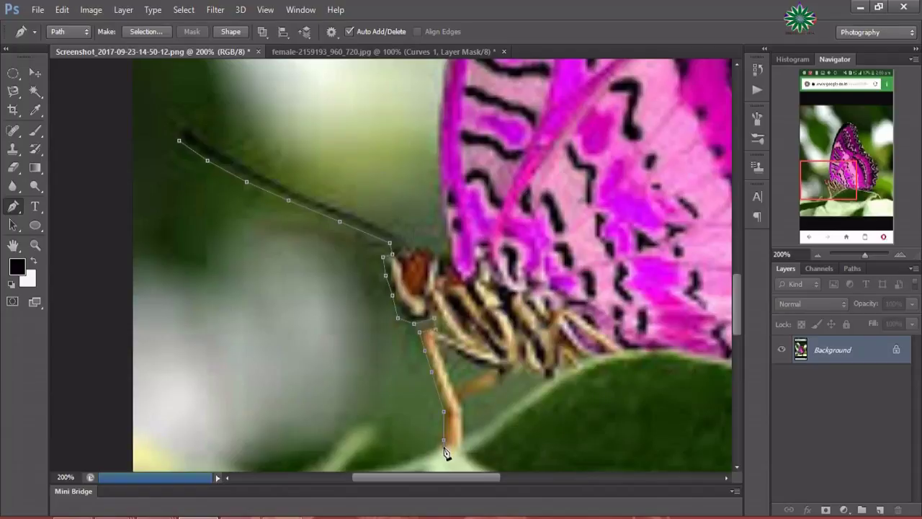
pyautogui.click(460, 447)
pyautogui.click(468, 399)
pyautogui.click(489, 393)
pyautogui.click(502, 377)
pyautogui.click(544, 374)
pyautogui.moveTo(445, 476); pyautogui.dragTo(484, 484)
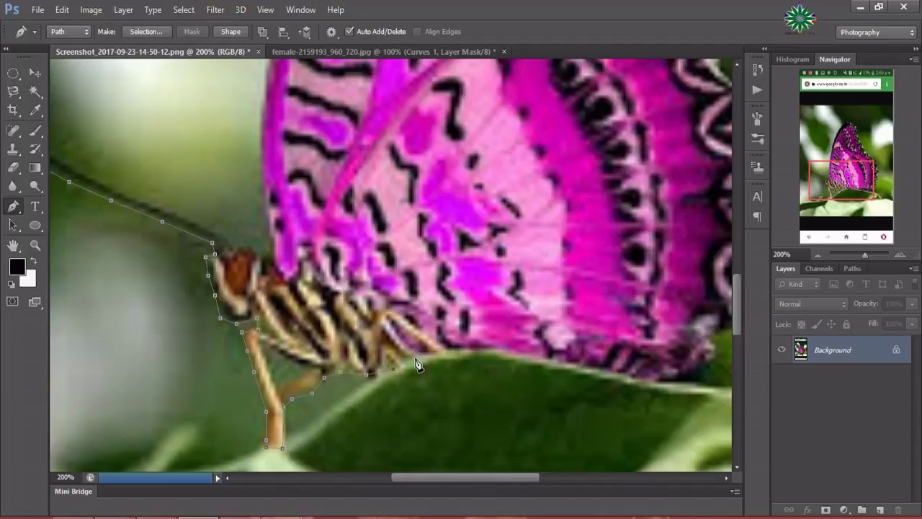
# Step: Extend the path along the leaf edge beneath the body and wing
pyautogui.click(417, 359)
pyautogui.click(440, 353)
pyautogui.click(492, 353)
pyautogui.click(564, 368)
pyautogui.click(600, 374)
pyautogui.click(639, 382)
pyautogui.moveTo(517, 477); pyautogui.dragTo(544, 482)
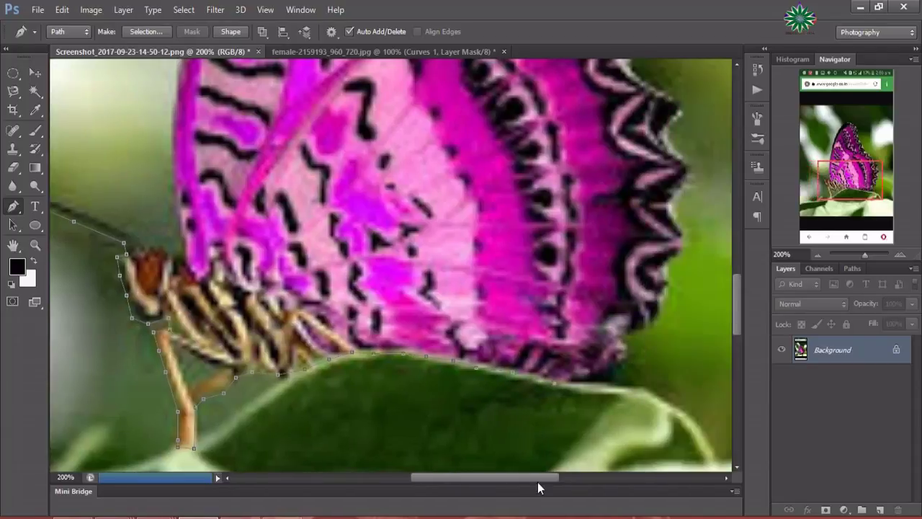
pyautogui.click(550, 376)
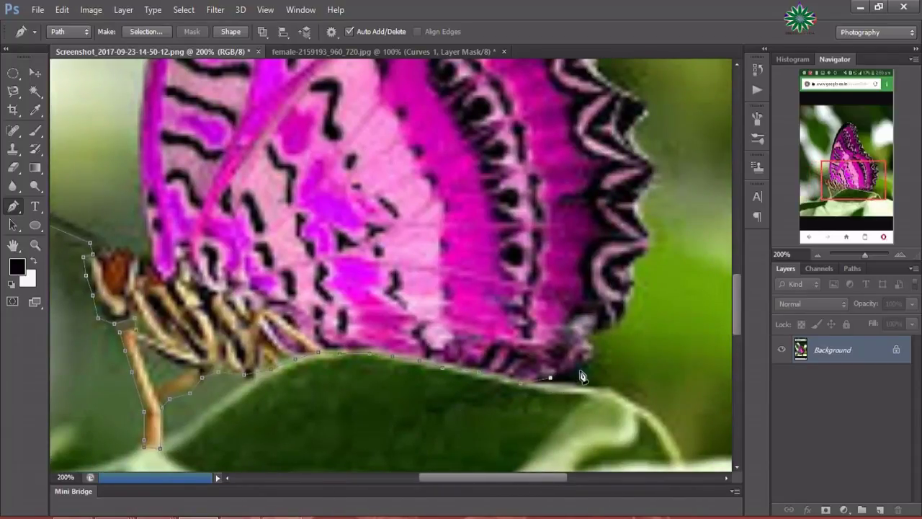
pyautogui.click(580, 371)
# Step: Trace the path up the wing's lower edge and its right edge
pyautogui.click(597, 356)
pyautogui.click(591, 337)
pyautogui.click(604, 330)
pyautogui.click(632, 268)
pyautogui.click(636, 206)
pyautogui.moveTo(556, 476); pyautogui.dragTo(572, 479)
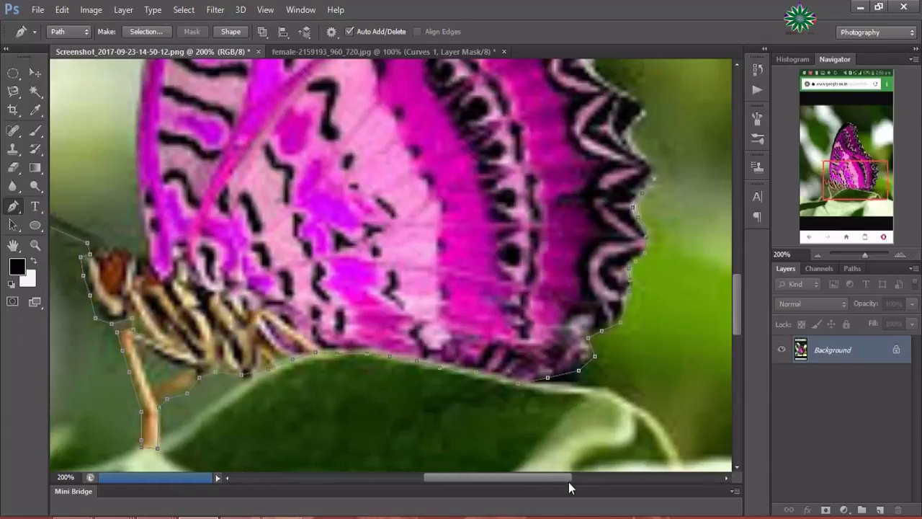
# Step: Trace Pen anchors up the butterfly's scalloped wing edge toward the wing tip
pyautogui.moveTo(737, 313); pyautogui.dragTo(737, 285)
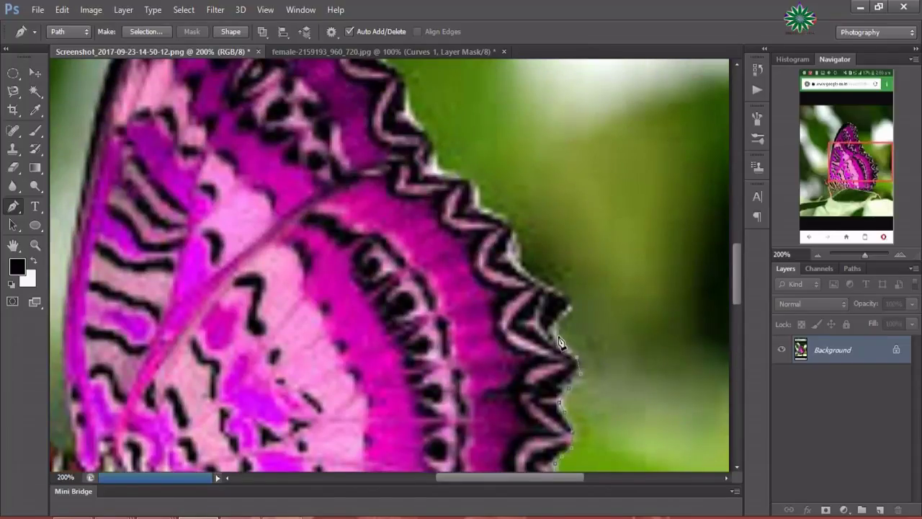
pyautogui.click(567, 309)
pyautogui.click(509, 225)
pyautogui.click(477, 213)
pyautogui.click(476, 193)
pyautogui.click(440, 170)
pyautogui.click(407, 107)
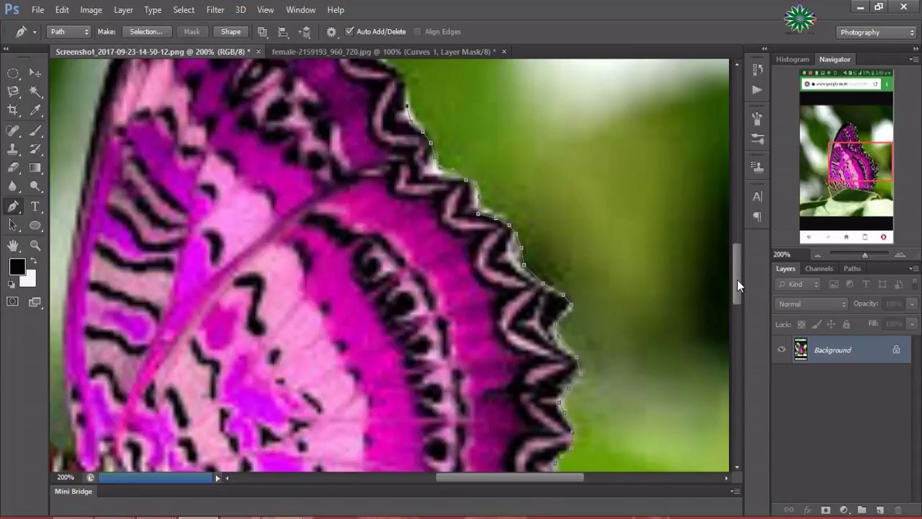
# Step: Continue the outline up the wing edge and along the wing's top edge over the tip
pyautogui.moveTo(737, 285); pyautogui.dragTo(741, 248)
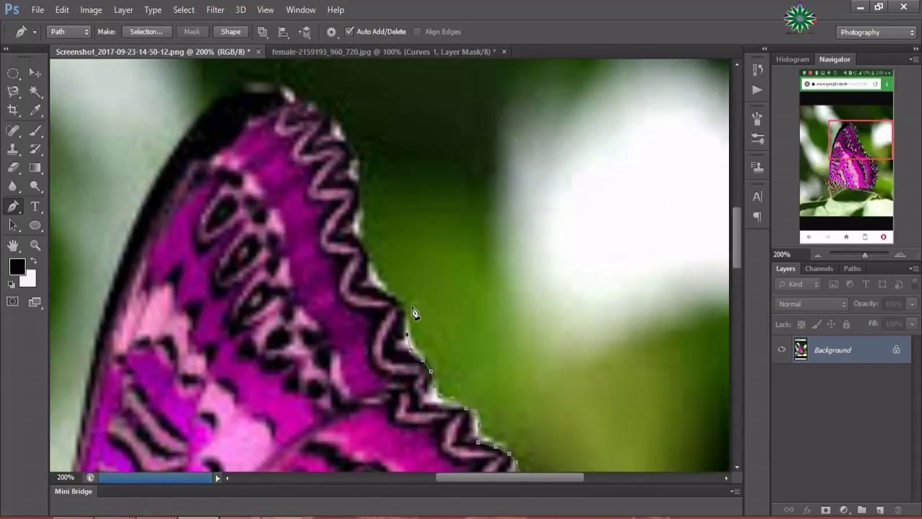
pyautogui.click(404, 308)
pyautogui.click(393, 297)
pyautogui.click(363, 250)
pyautogui.click(358, 175)
pyautogui.click(348, 142)
pyautogui.click(328, 114)
pyautogui.click(299, 96)
pyautogui.click(275, 88)
pyautogui.click(247, 88)
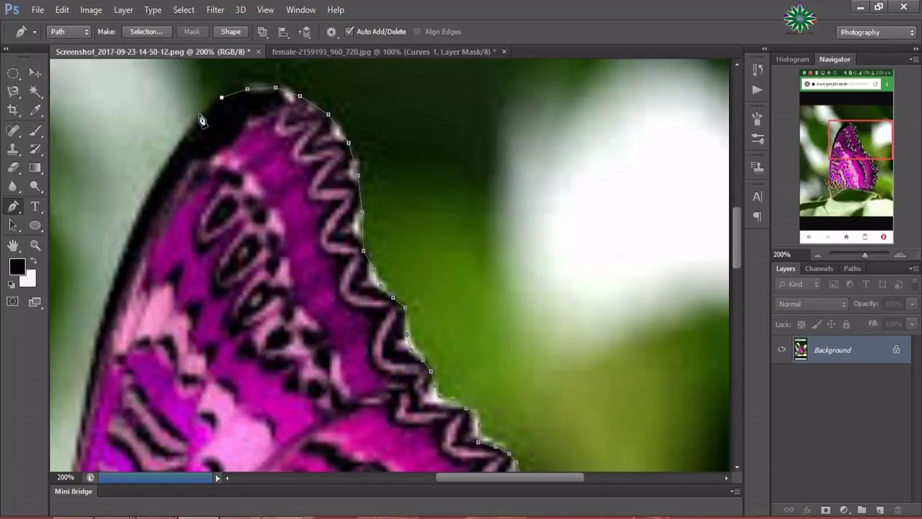
pyautogui.click(199, 115)
# Step: Trace anchors down the wing's left edge
pyautogui.click(185, 138)
pyautogui.click(162, 170)
pyautogui.click(139, 210)
pyautogui.click(123, 257)
pyautogui.click(102, 314)
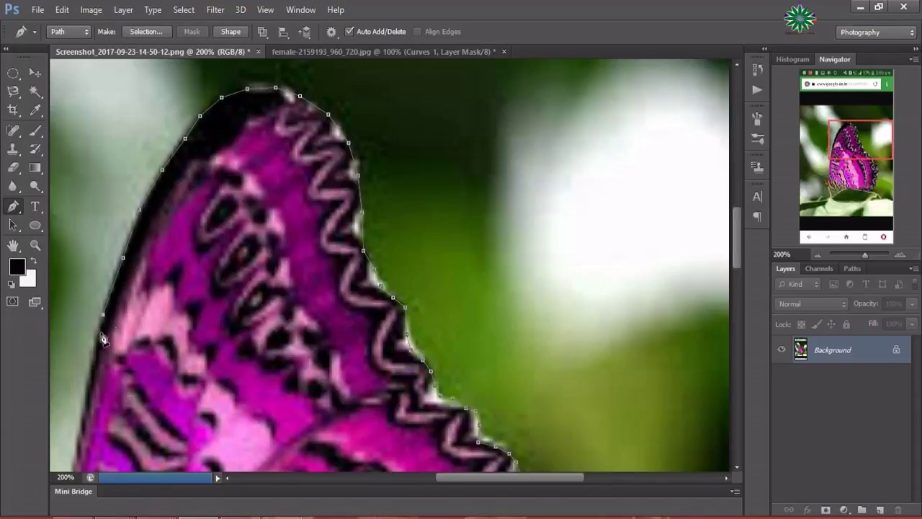
pyautogui.click(84, 407)
# Step: Finish the left wing edge down to the head, then trace back out along the antenna
pyautogui.moveTo(531, 481); pyautogui.dragTo(500, 481)
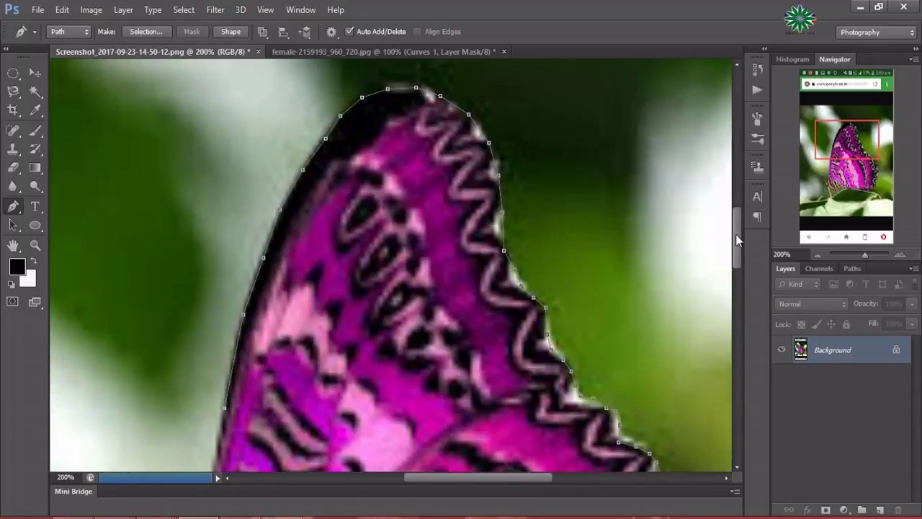
pyautogui.moveTo(735, 234); pyautogui.dragTo(738, 276)
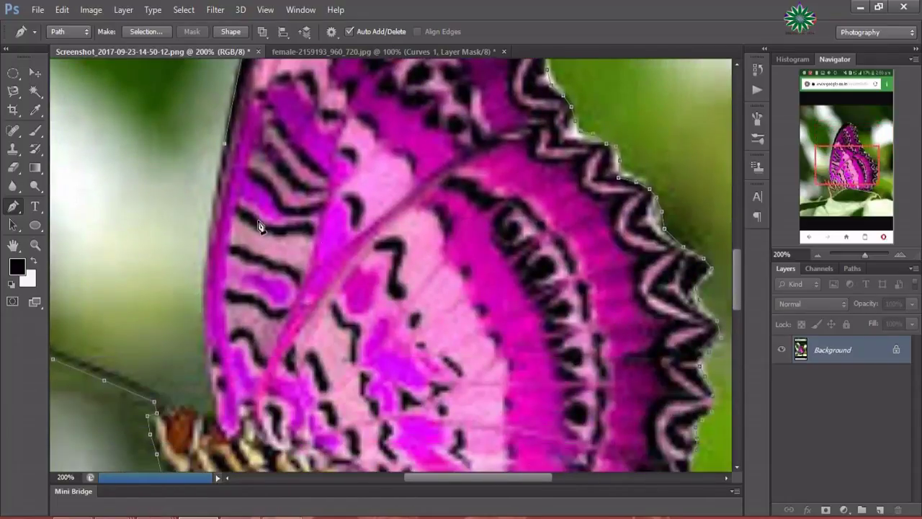
pyautogui.click(219, 177)
pyautogui.click(209, 235)
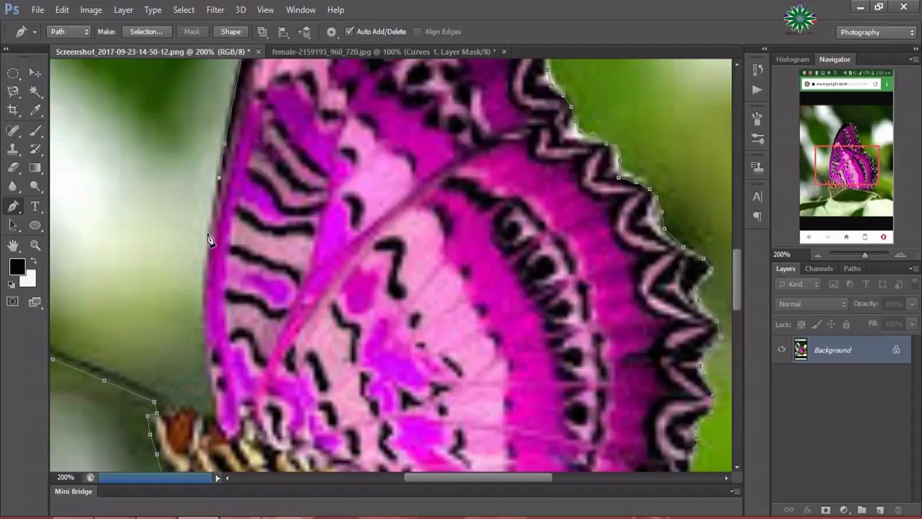
pyautogui.click(203, 293)
pyautogui.click(204, 348)
pyautogui.click(209, 403)
pyautogui.click(208, 415)
pyautogui.click(165, 395)
pyautogui.click(135, 382)
pyautogui.click(98, 367)
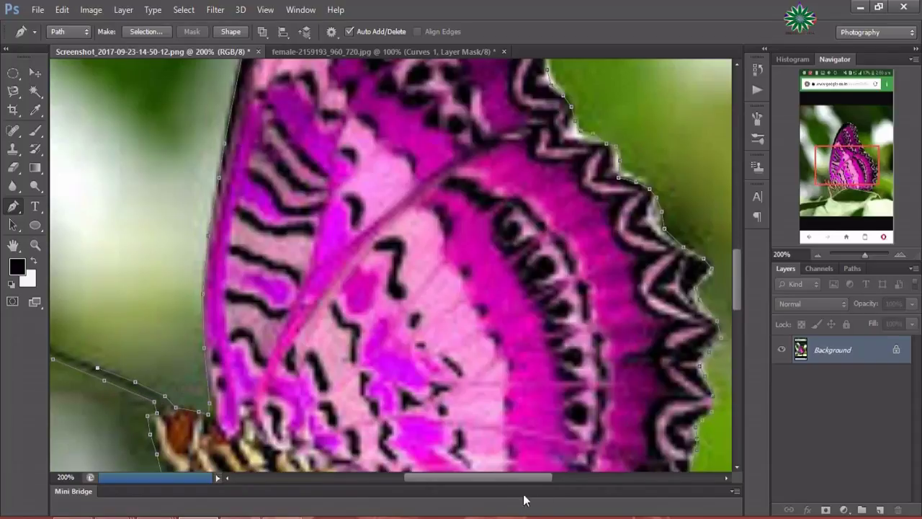
# Step: Trace the antenna's upper edge to its tip and close the butterfly outline at the start point
pyautogui.moveTo(479, 476); pyautogui.dragTo(420, 476)
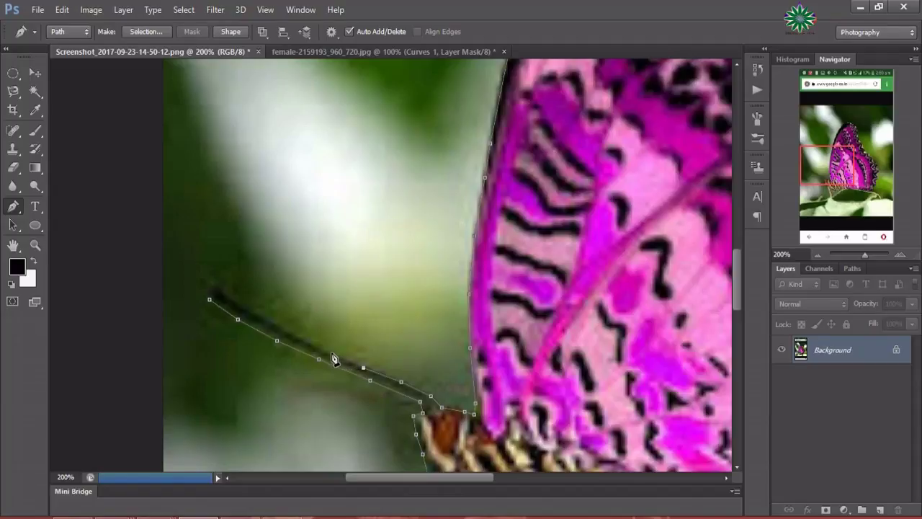
pyautogui.click(325, 354)
pyautogui.click(282, 329)
pyautogui.click(254, 314)
pyautogui.click(229, 298)
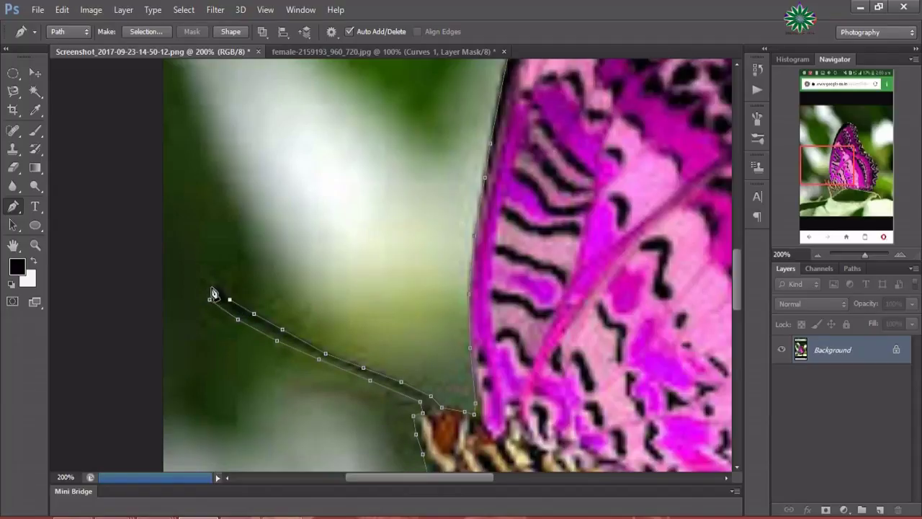
pyautogui.click(216, 284)
pyautogui.click(210, 303)
# Step: Draw and close a small second path around the background gap beside the leg
pyautogui.moveTo(457, 477); pyautogui.dragTo(471, 477)
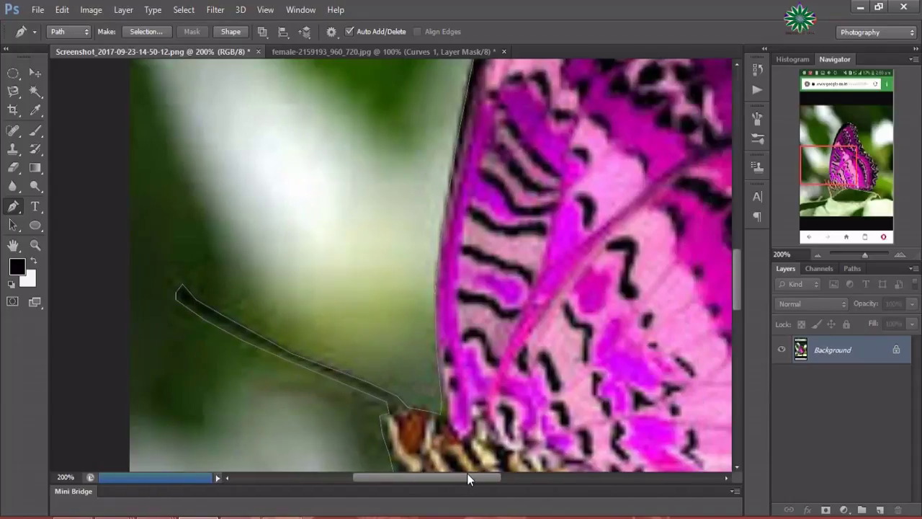
pyautogui.moveTo(735, 268); pyautogui.dragTo(739, 309)
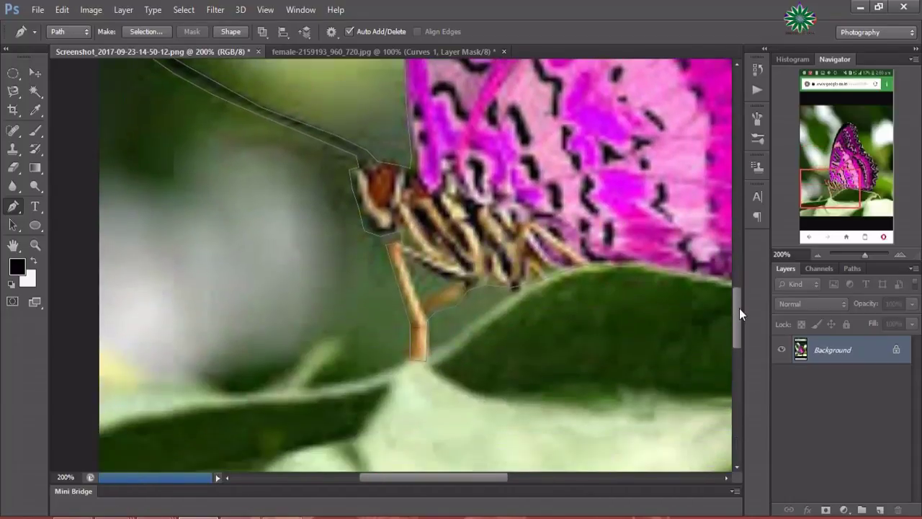
pyautogui.click(407, 260)
pyautogui.click(416, 288)
pyautogui.click(426, 296)
pyautogui.click(407, 263)
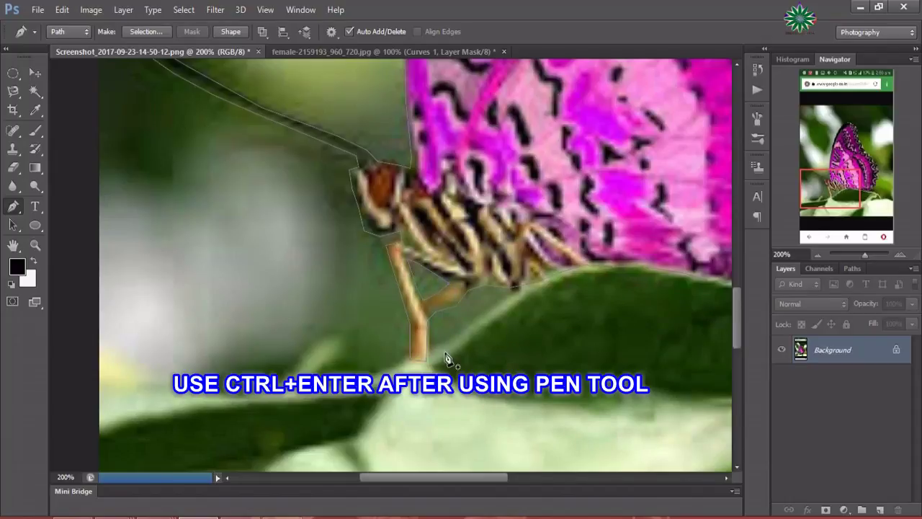
# Step: Convert the butterfly path to a selection with Ctrl+Enter and zoom out to see it whole
pyautogui.hotkey('ctrl', 'Return')
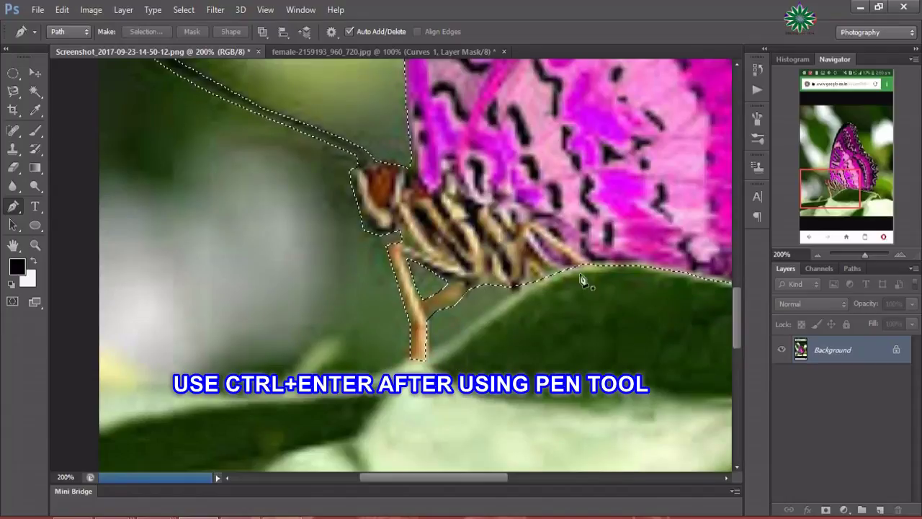
pyautogui.click(35, 245)
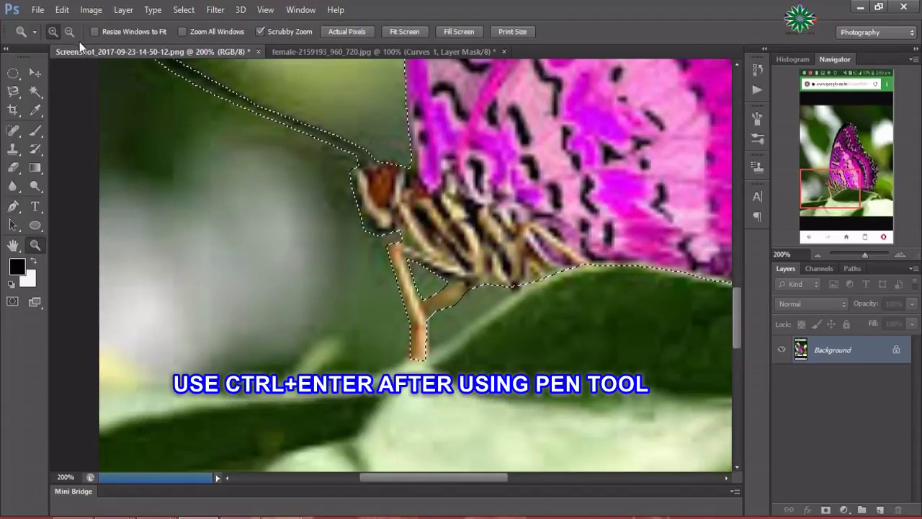
pyautogui.keyDown('alt'); pyautogui.click(262, 195); pyautogui.keyUp('alt')
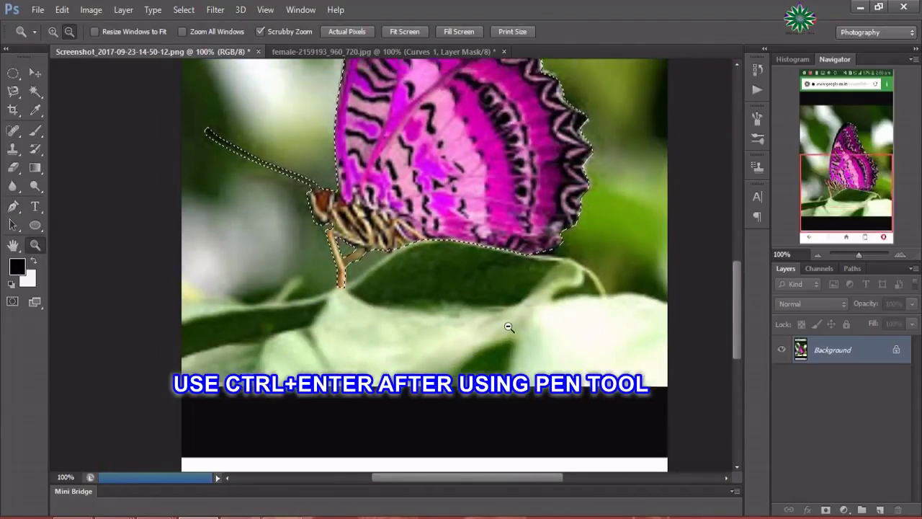
pyautogui.scroll(3, 432, 216)
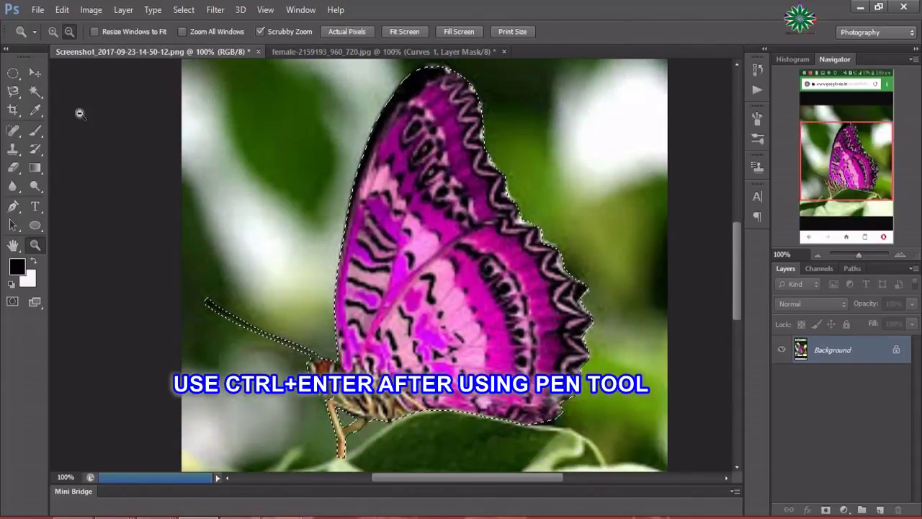
# Step: Drag the selected butterfly into the women photo as Layer 1 and start shrinking it
pyautogui.click(35, 73)
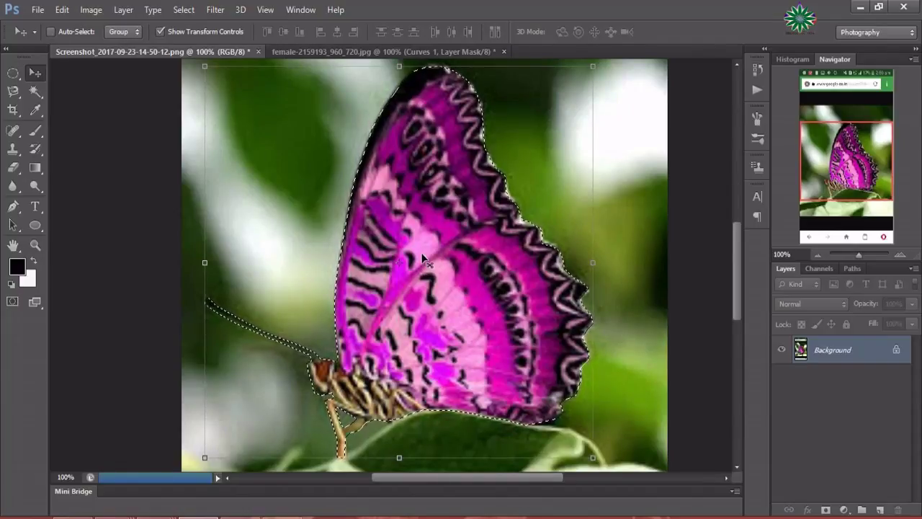
pyautogui.moveTo(419, 247); pyautogui.dragTo(340, 50)
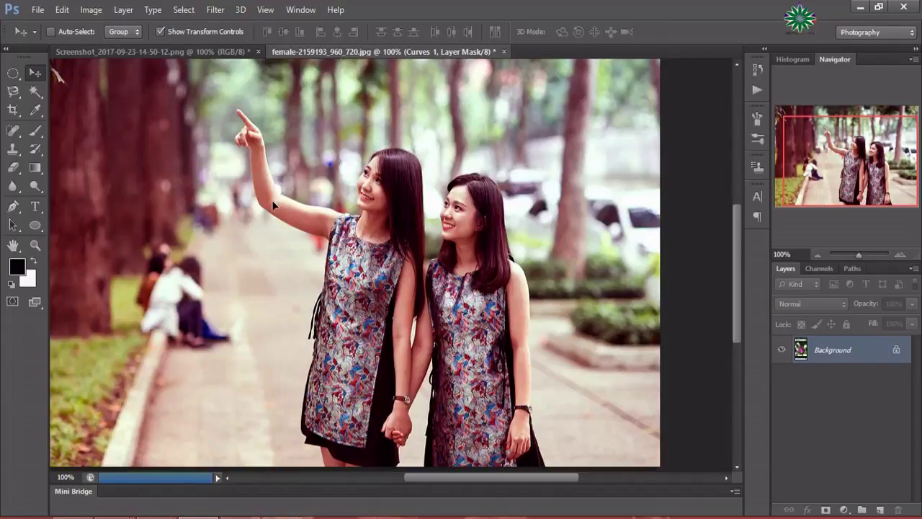
pyautogui.moveTo(340, 50); pyautogui.dragTo(278, 208)
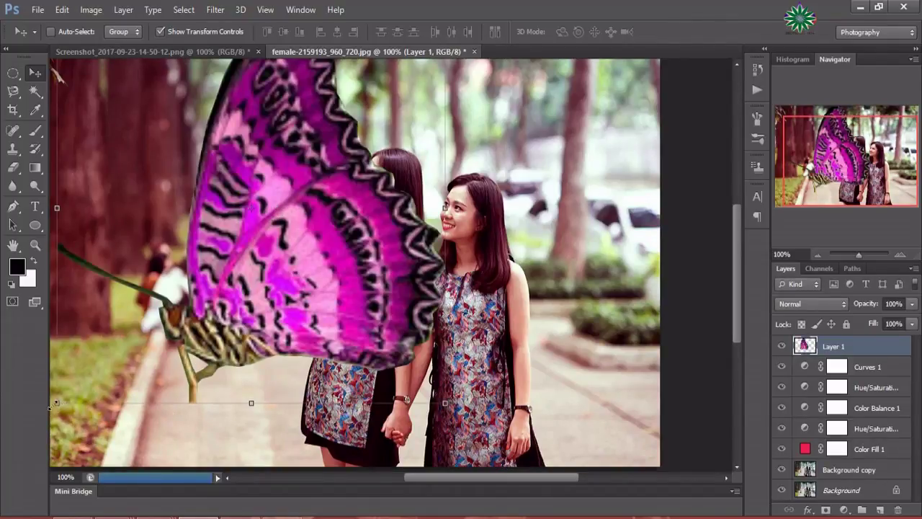
pyautogui.moveTo(57, 404); pyautogui.dragTo(293, 258)
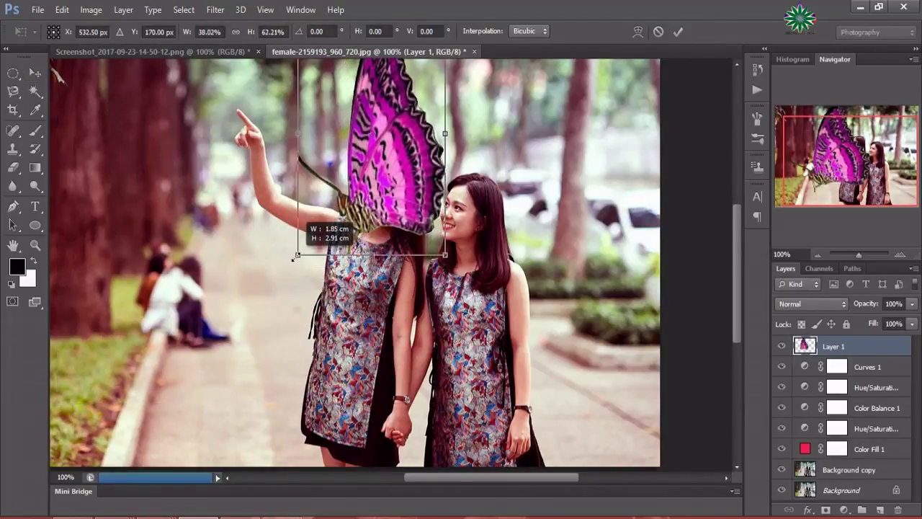
# Step: Move the butterfly left, flatten and narrow it, tilt it about 35°, and commit
pyautogui.moveTo(357, 174); pyautogui.dragTo(181, 277)
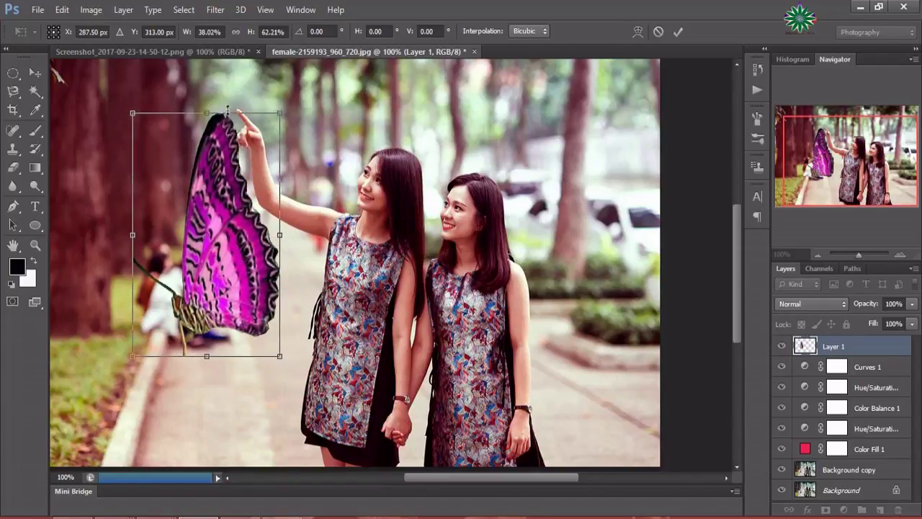
pyautogui.moveTo(207, 115); pyautogui.dragTo(207, 253)
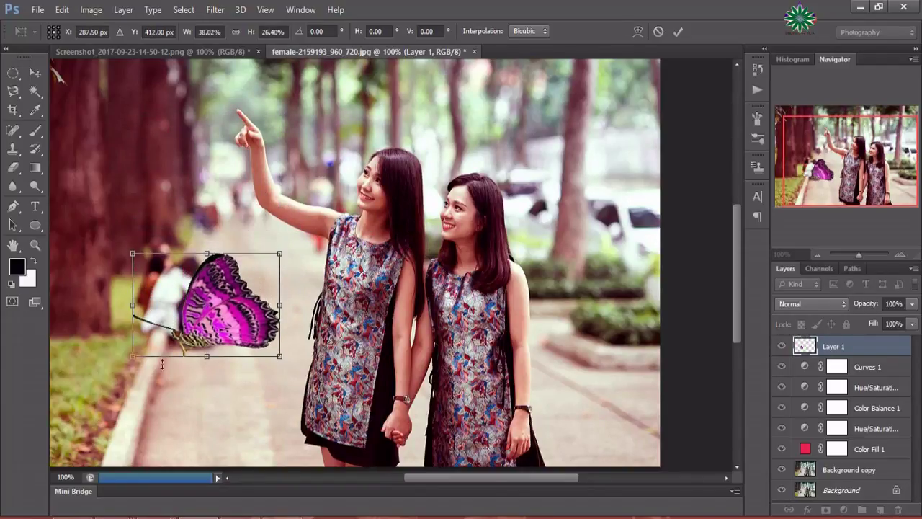
pyautogui.moveTo(132, 310); pyautogui.dragTo(171, 309)
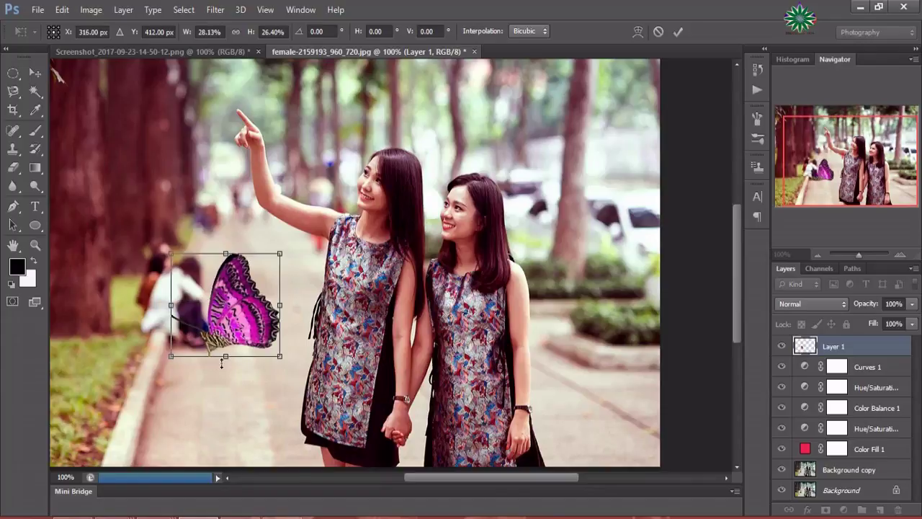
pyautogui.moveTo(226, 355); pyautogui.dragTo(226, 326)
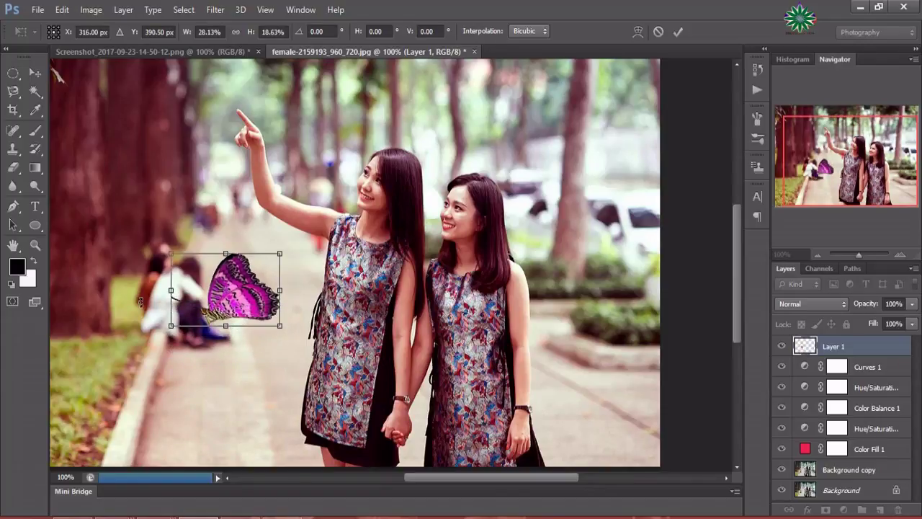
pyautogui.moveTo(140, 301)
pyautogui.mouseDown()
pyautogui.moveTo(224, 351)
pyautogui.moveTo(217, 326)
pyautogui.mouseUp()
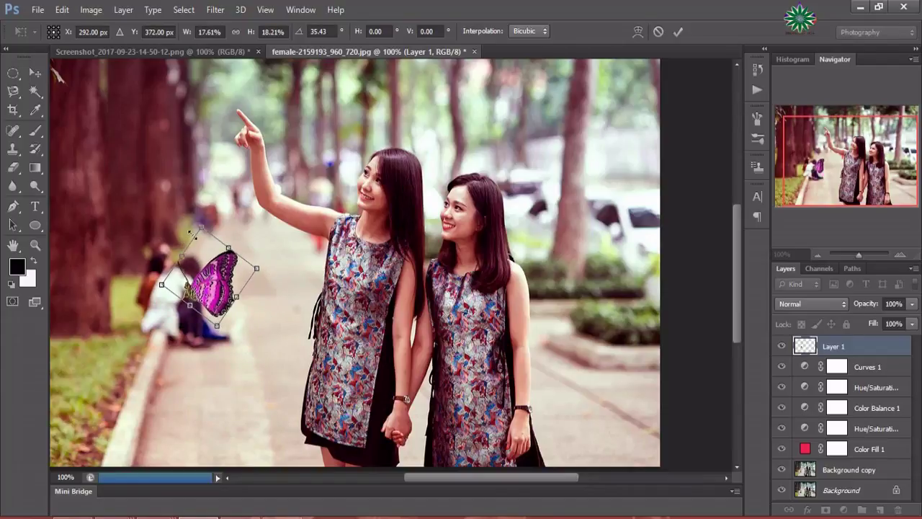
pyautogui.moveTo(198, 225); pyautogui.dragTo(185, 219)
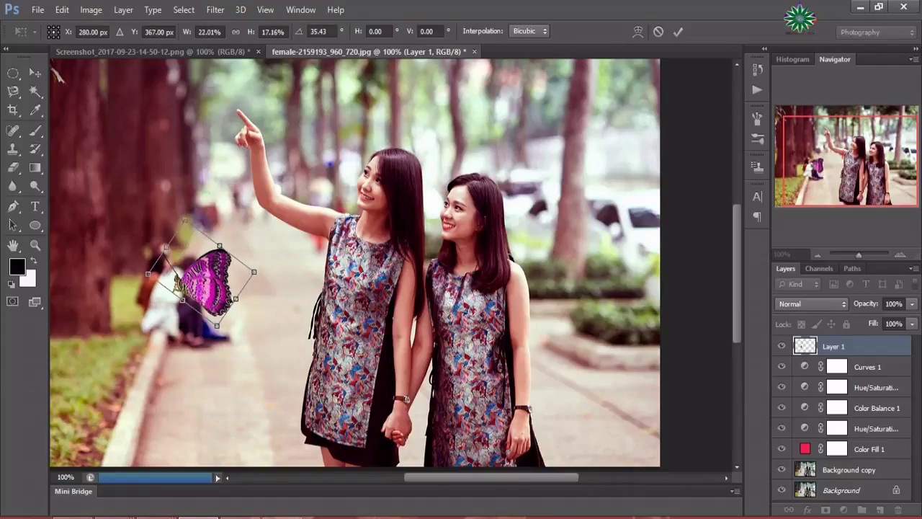
pyautogui.click(678, 31)
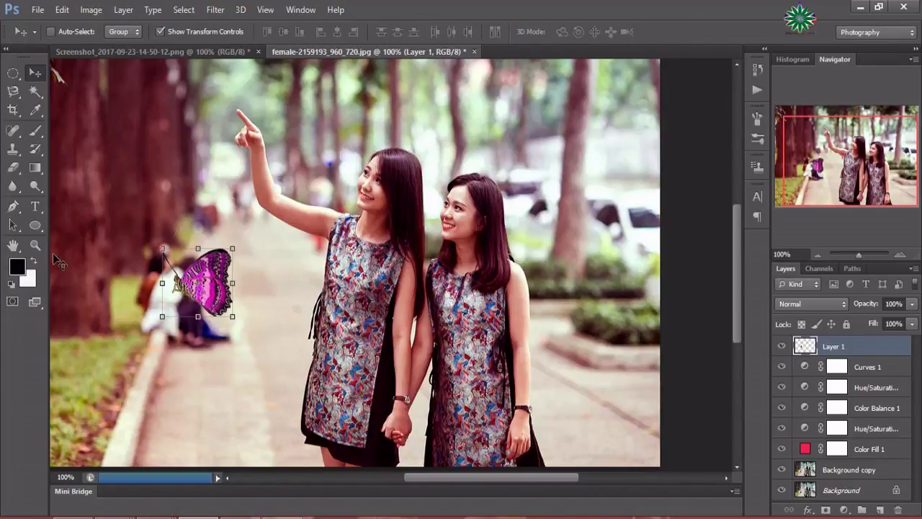
# Step: Zoom out, then reposition and resize the butterfly onto the top-left tree and commit
pyautogui.click(36, 246)
pyautogui.click(69, 31)
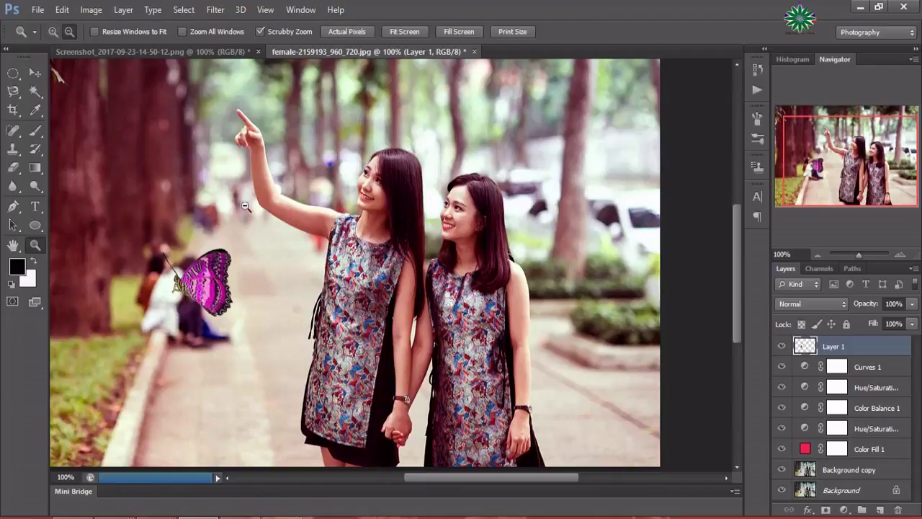
pyautogui.click(288, 196)
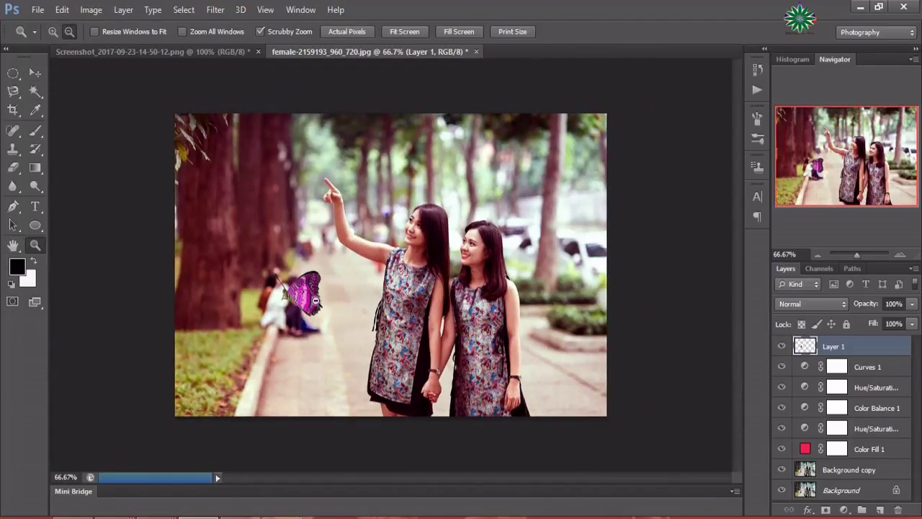
pyautogui.click(36, 74)
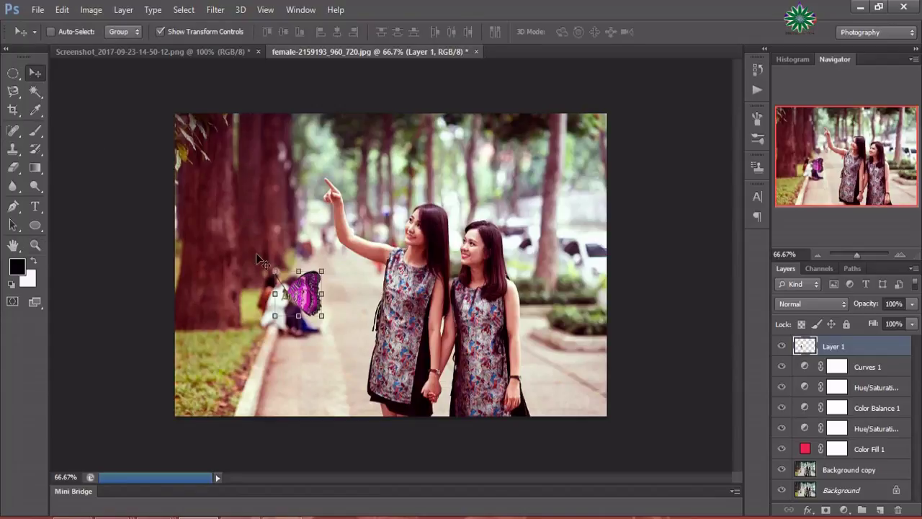
pyautogui.hotkey('ctrl', 't')
pyautogui.moveTo(298, 293); pyautogui.dragTo(212, 140)
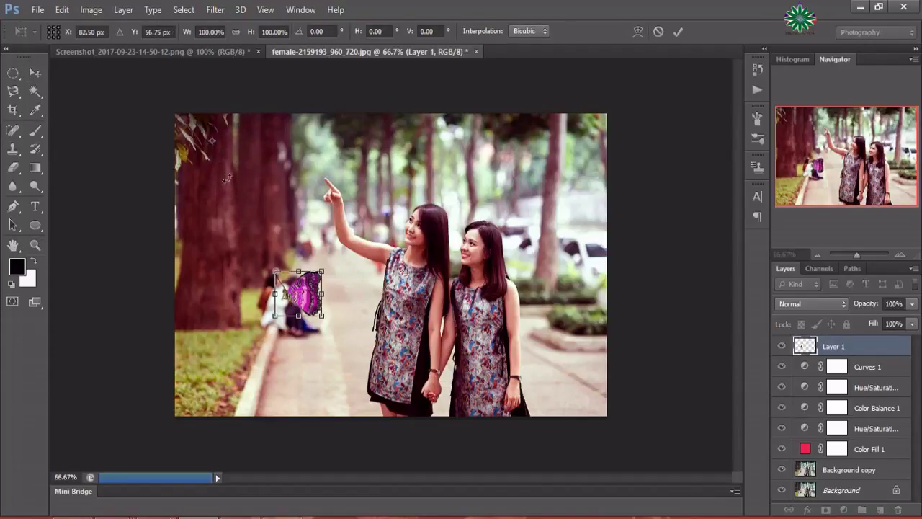
pyautogui.moveTo(301, 290); pyautogui.dragTo(201, 135)
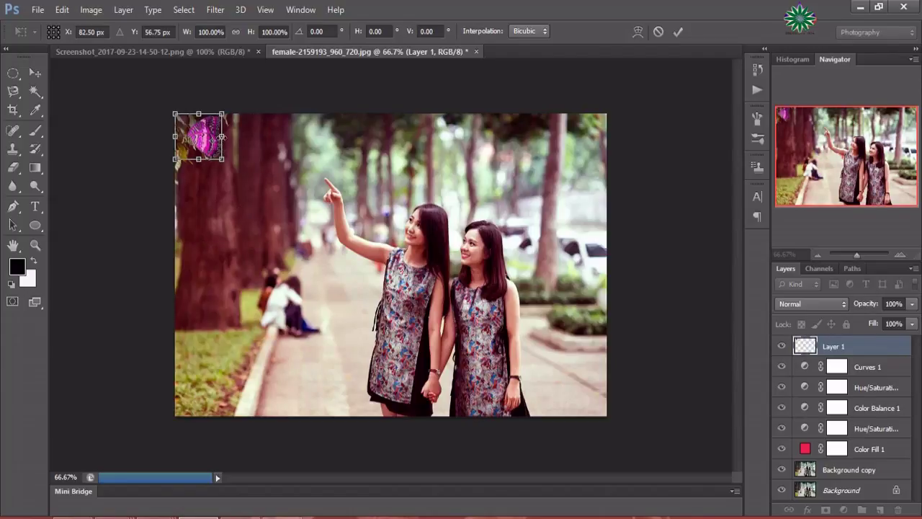
pyautogui.moveTo(222, 135)
pyautogui.mouseDown()
pyautogui.moveTo(212, 135)
pyautogui.moveTo(222, 145)
pyautogui.moveTo(201, 135)
pyautogui.moveTo(210, 161)
pyautogui.mouseUp()
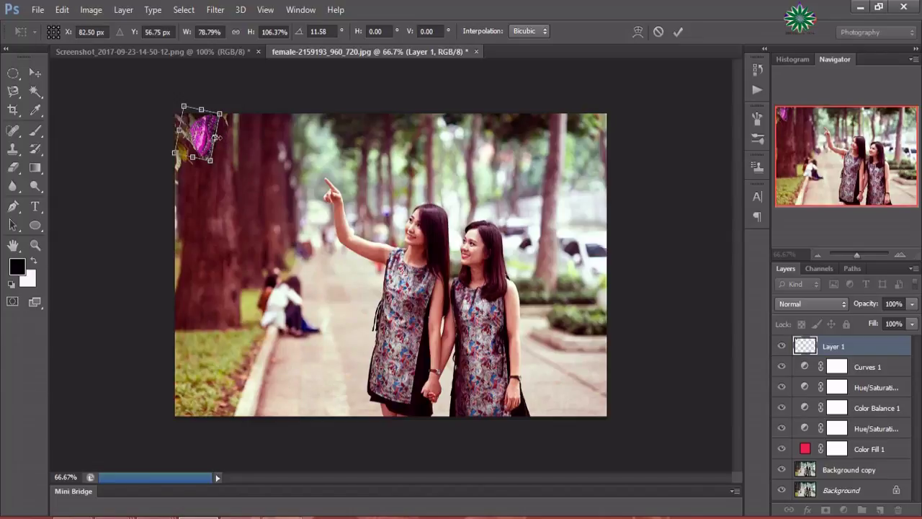
pyautogui.moveTo(216, 137); pyautogui.dragTo(221, 152)
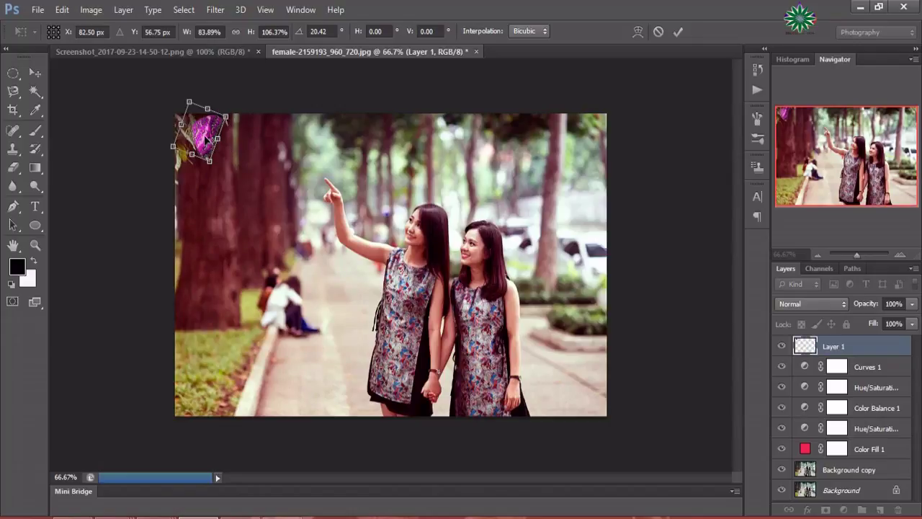
pyautogui.click(677, 32)
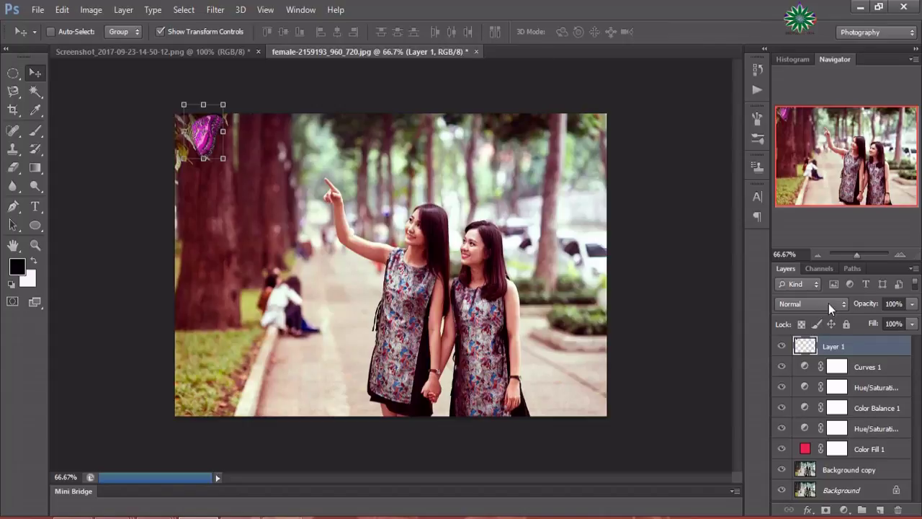
# Step: Set Layer 1's blend mode to Screen and inspect the butterfly at 200% and 100% zoom
pyautogui.click(828, 303)
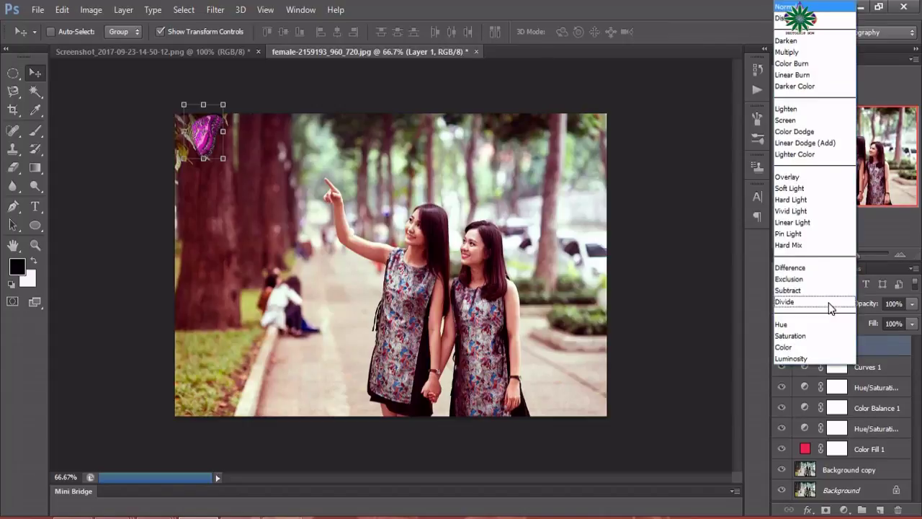
pyautogui.click(783, 119)
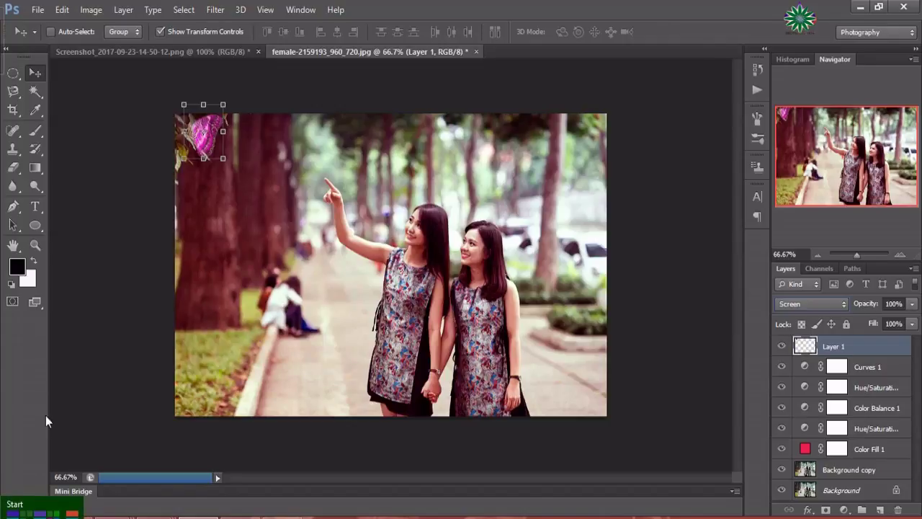
pyautogui.click(34, 244)
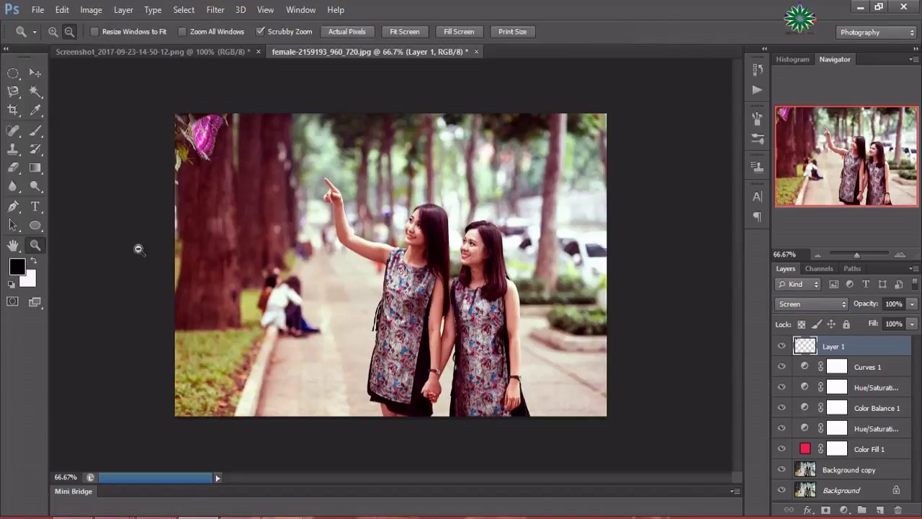
pyautogui.click(324, 214)
pyautogui.scroll(1, 220, 222)
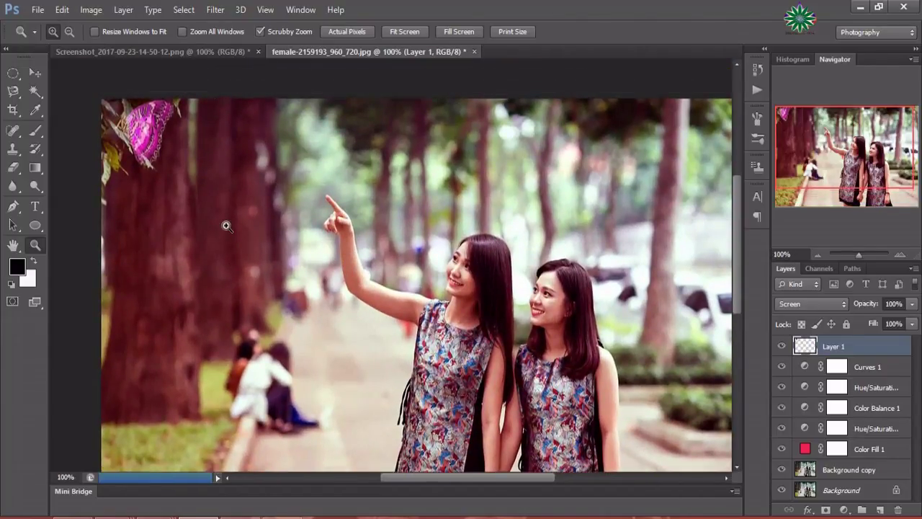
pyautogui.click(276, 284)
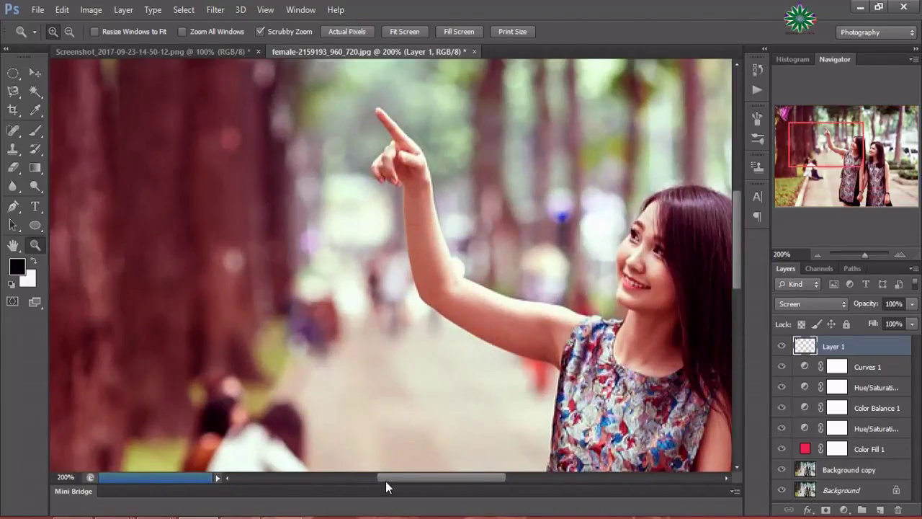
pyautogui.moveTo(385, 478)
pyautogui.mouseDown()
pyautogui.moveTo(252, 477)
pyautogui.moveTo(374, 477)
pyautogui.moveTo(380, 468)
pyautogui.mouseUp()
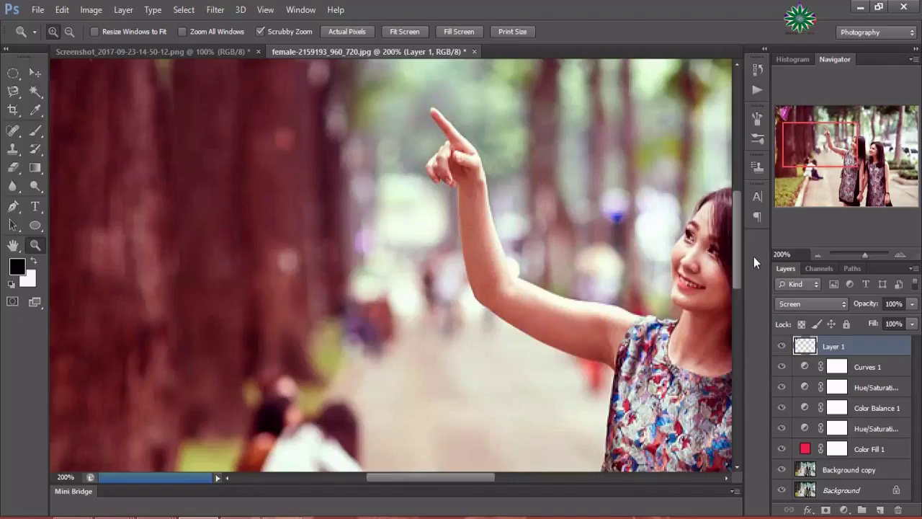
pyautogui.moveTo(741, 228)
pyautogui.mouseDown()
pyautogui.moveTo(742, 193)
pyautogui.moveTo(738, 208)
pyautogui.mouseUp()
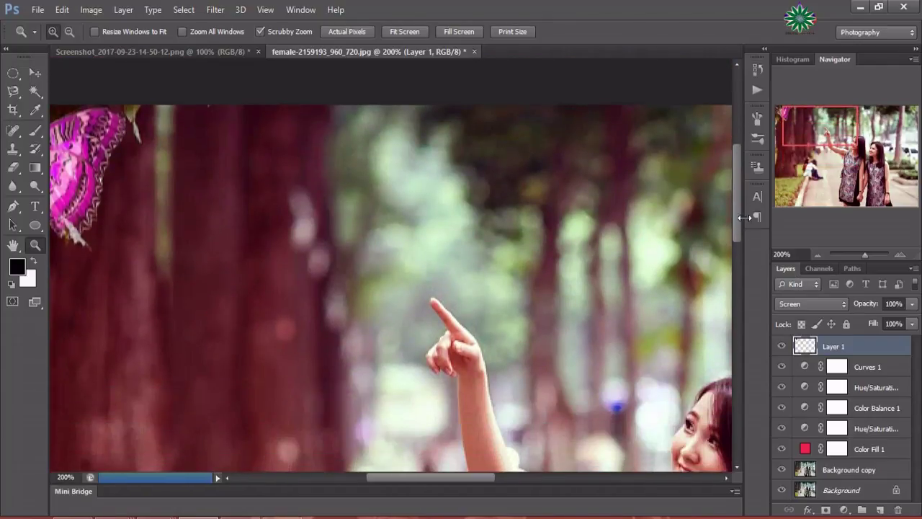
pyautogui.click(69, 31)
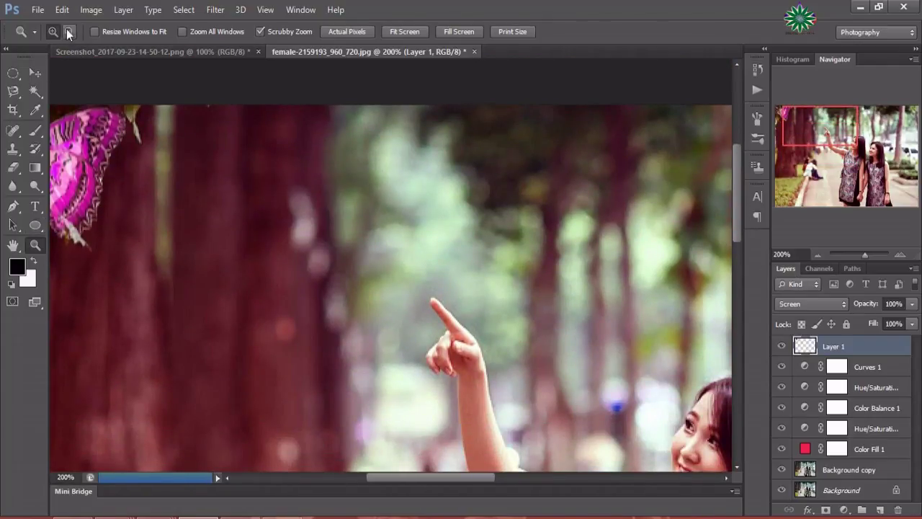
pyautogui.click(264, 225)
pyautogui.moveTo(736, 208); pyautogui.dragTo(743, 236)
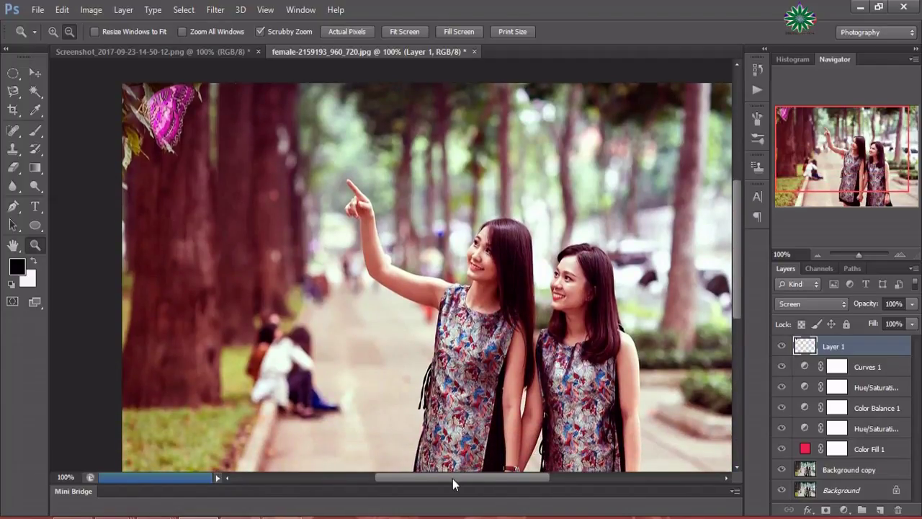
pyautogui.moveTo(452, 479)
pyautogui.mouseDown()
pyautogui.moveTo(478, 490)
pyautogui.moveTo(462, 496)
pyautogui.mouseUp()
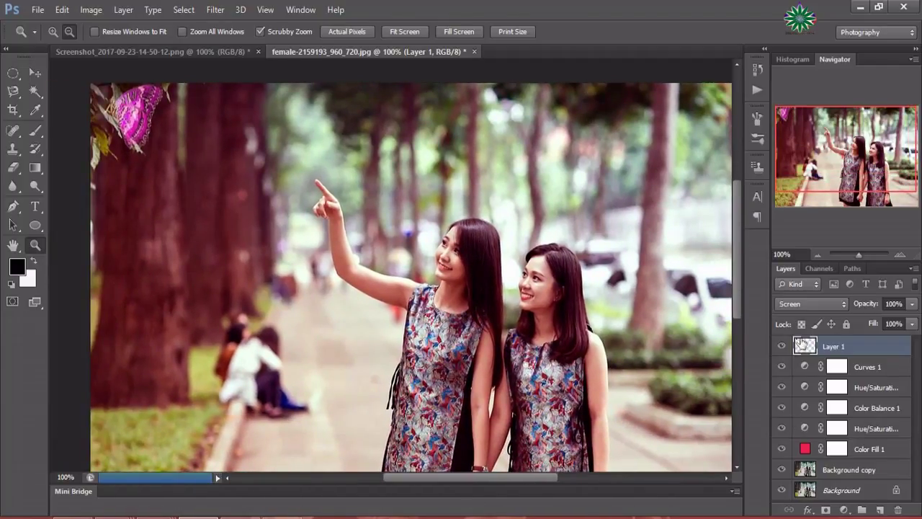
# Step: Try Color and Overlay blend modes on Layer 1, then settle on Multiply
pyautogui.click(800, 304)
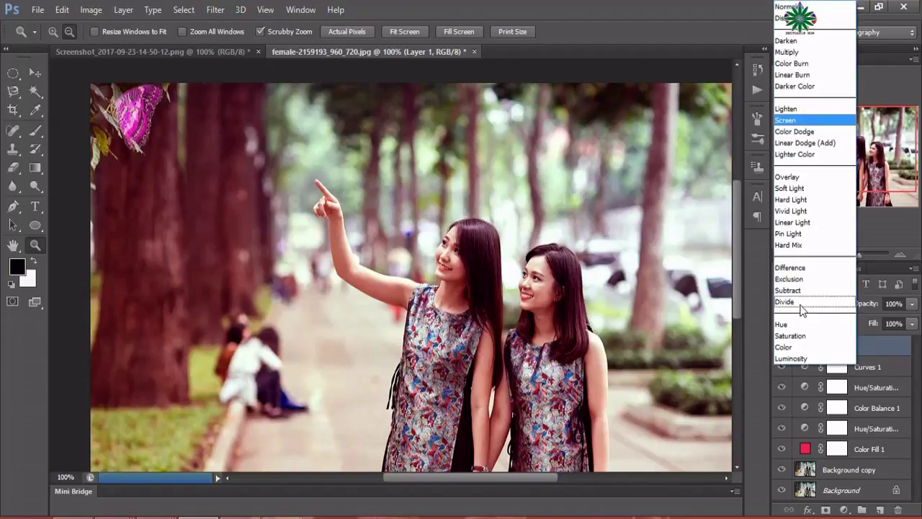
pyautogui.click(800, 347)
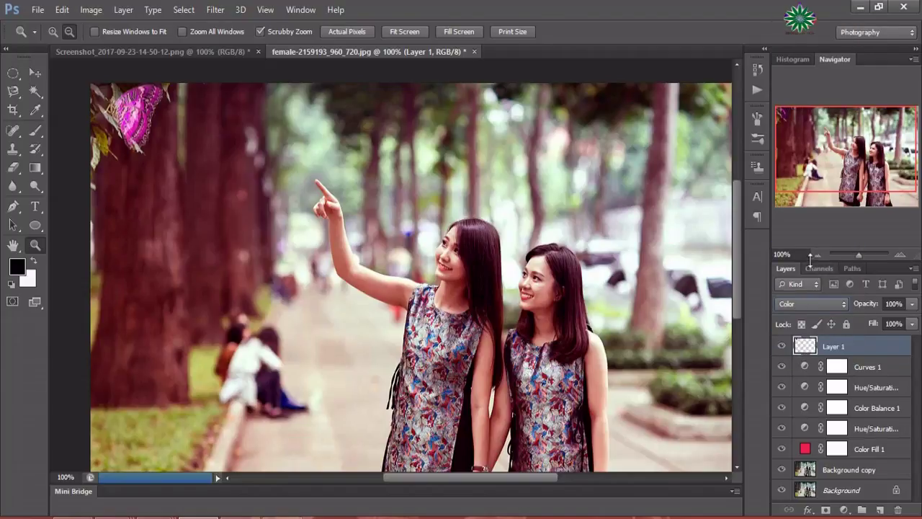
pyautogui.click(817, 305)
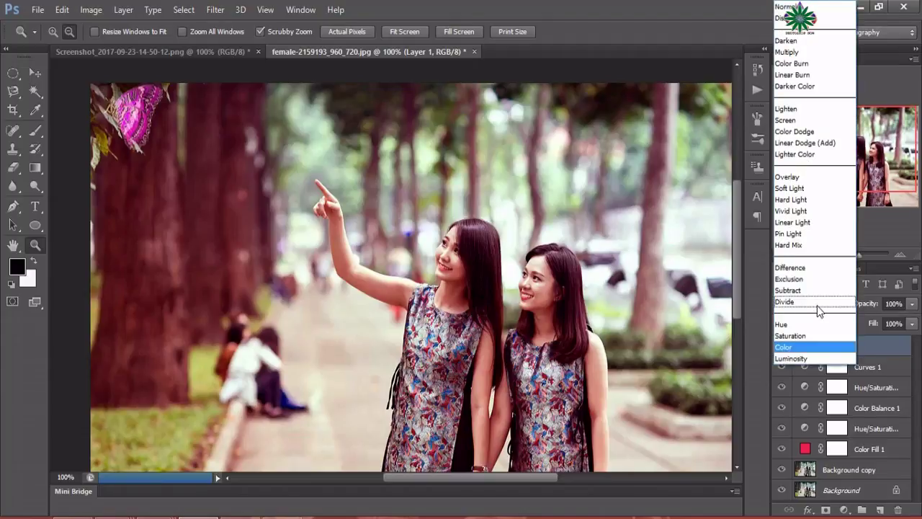
pyautogui.click(800, 178)
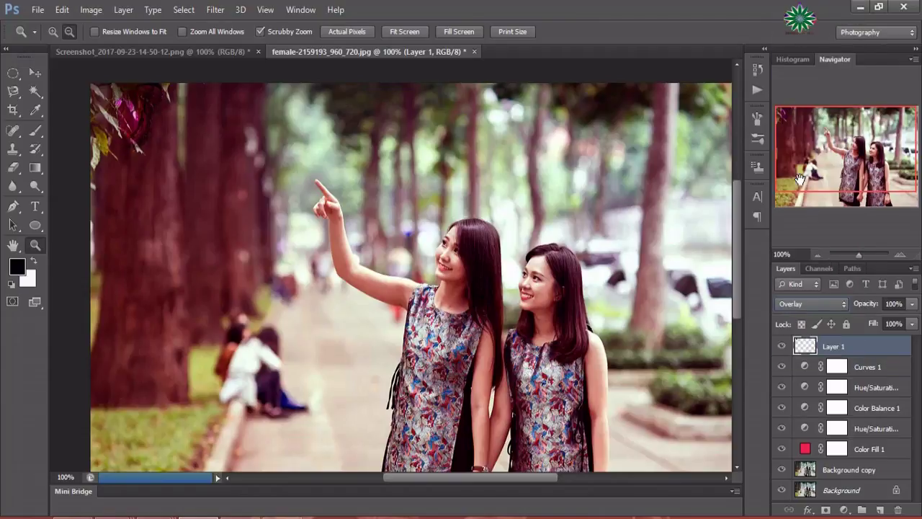
pyautogui.click(819, 307)
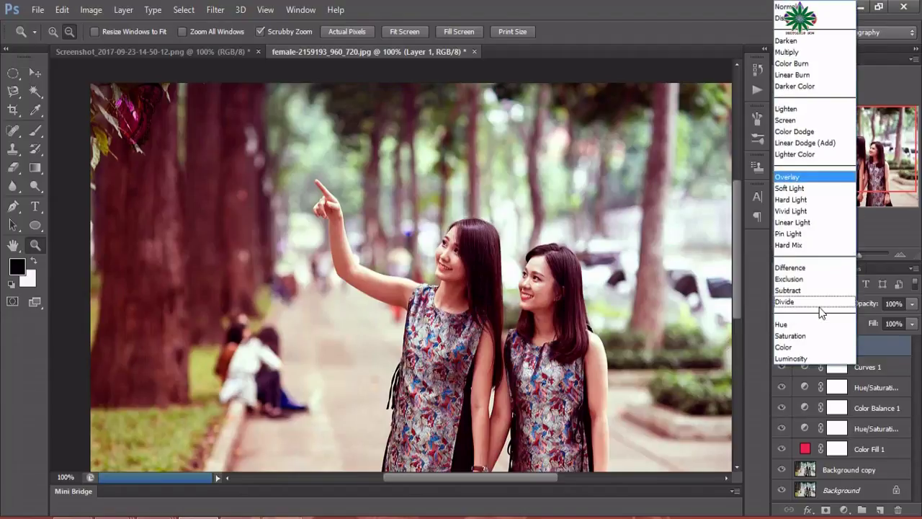
pyautogui.click(777, 52)
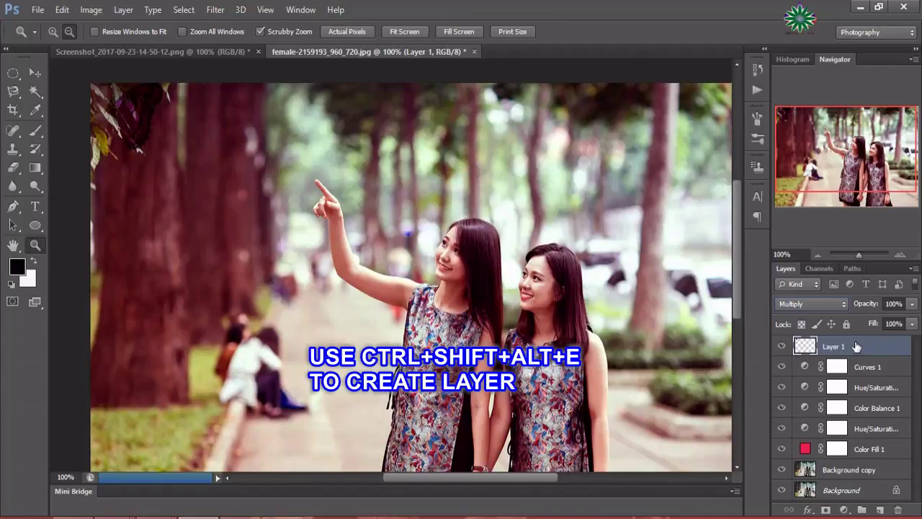
# Step: Stamp the visible image twice with Ctrl+Shift+Alt+E and set Layer 2 to Soft Light
pyautogui.hotkey('ctrl', 'shift', 'alt', 'e')
pyautogui.hotkey('ctrl', 'shift', 'alt', 'e')
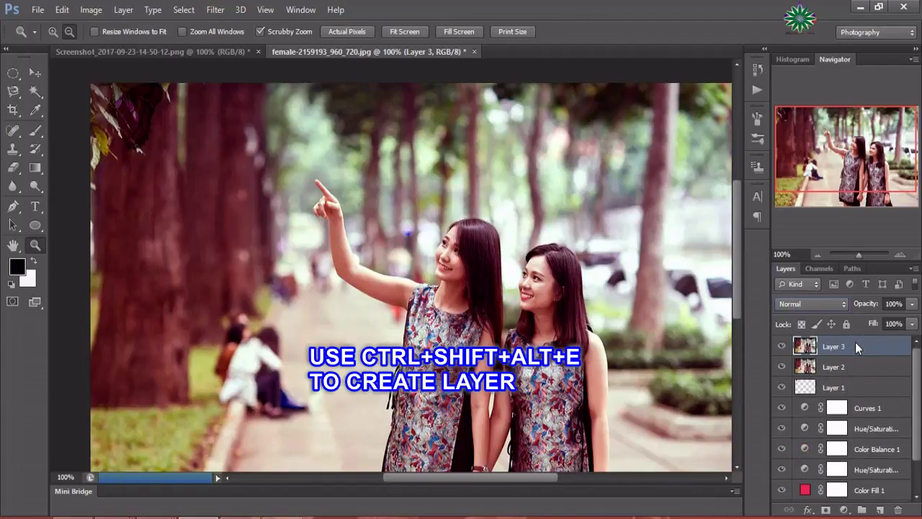
pyautogui.hotkey('ctrl', 'shift', 'alt', 'e')
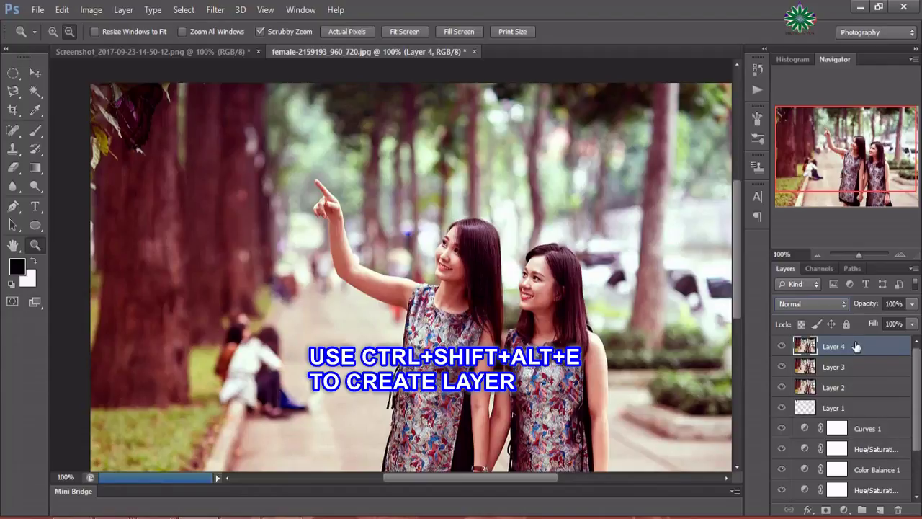
pyautogui.click(847, 410)
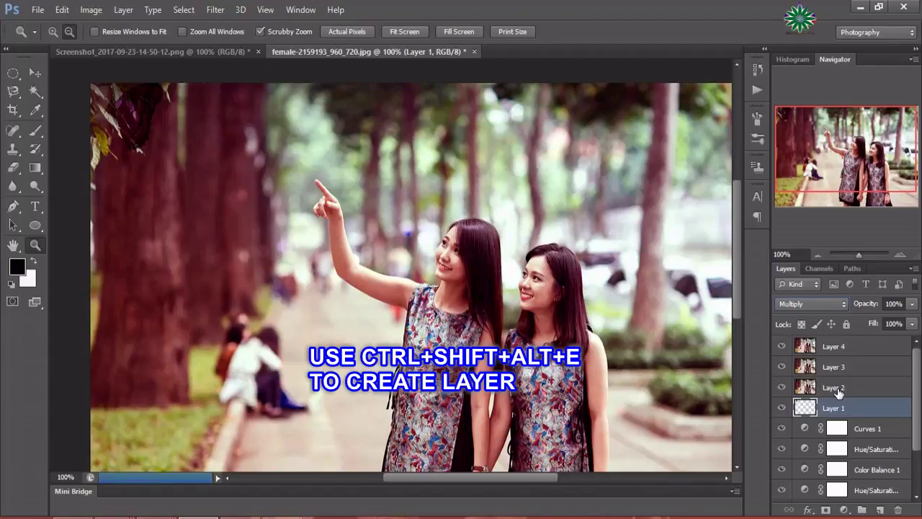
pyautogui.click(836, 388)
pyautogui.click(818, 305)
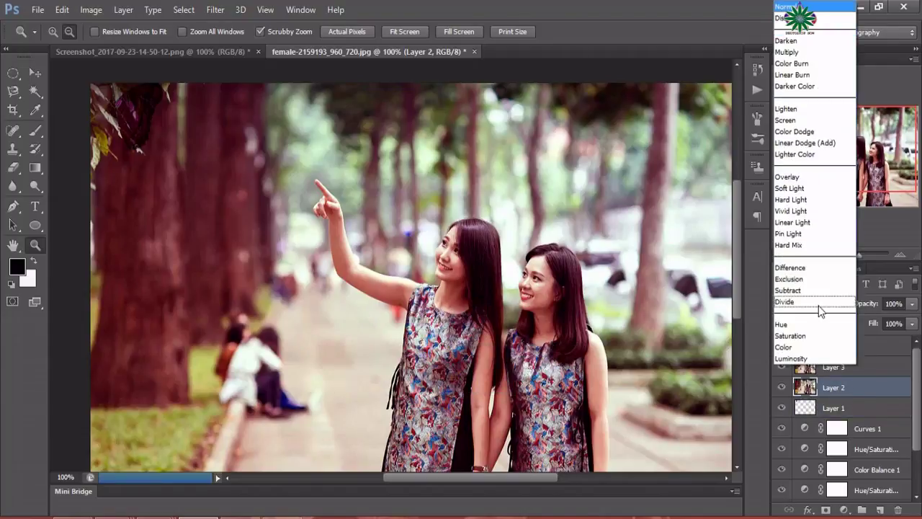
pyautogui.click(812, 190)
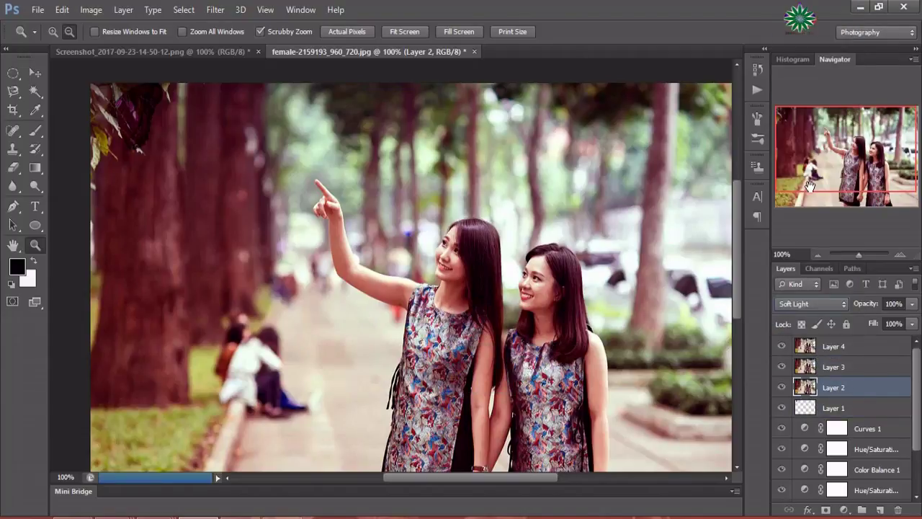
# Step: Set Layer 3's blend mode to Screen
pyautogui.click(826, 368)
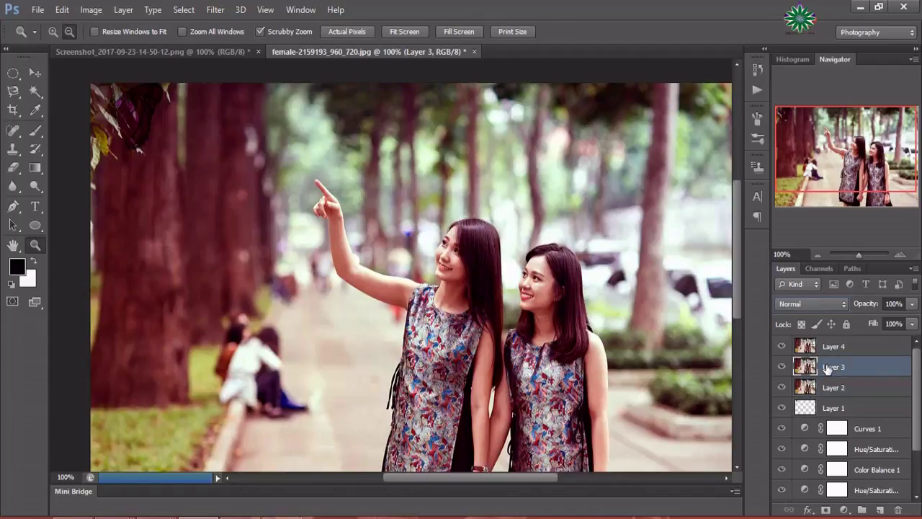
pyautogui.click(819, 304)
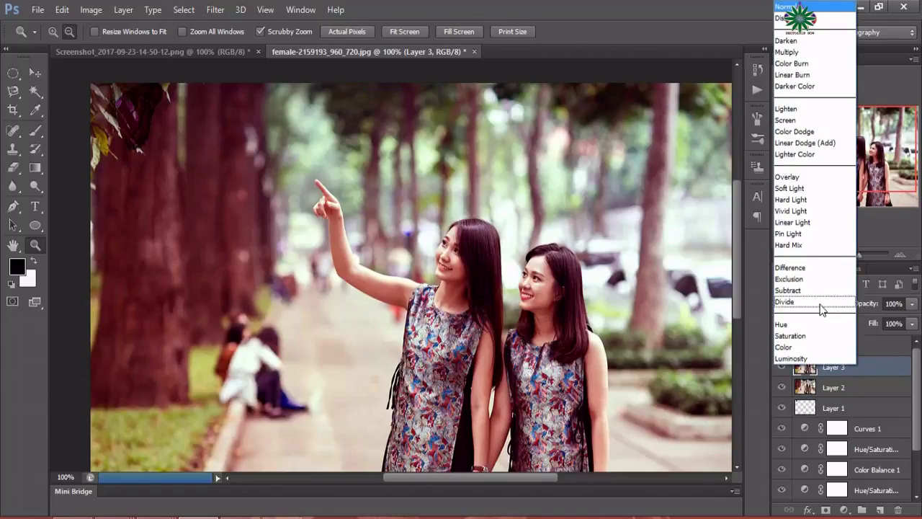
pyautogui.click(785, 120)
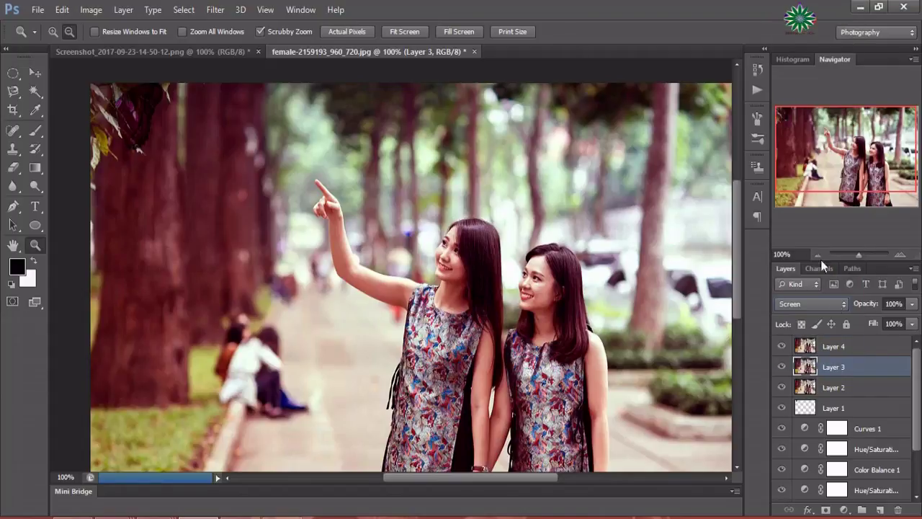
pyautogui.click(837, 350)
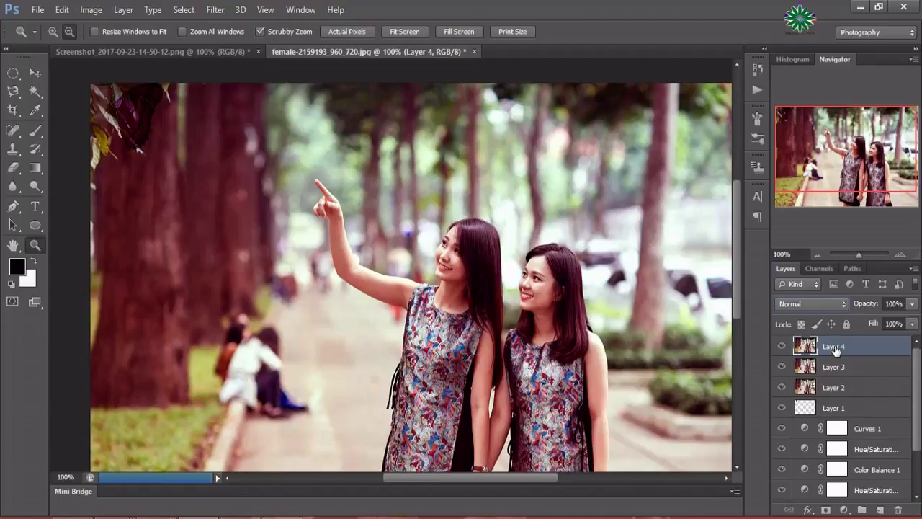
# Step: Set Layer 4 to Color blending at 15% opacity
pyautogui.click(829, 303)
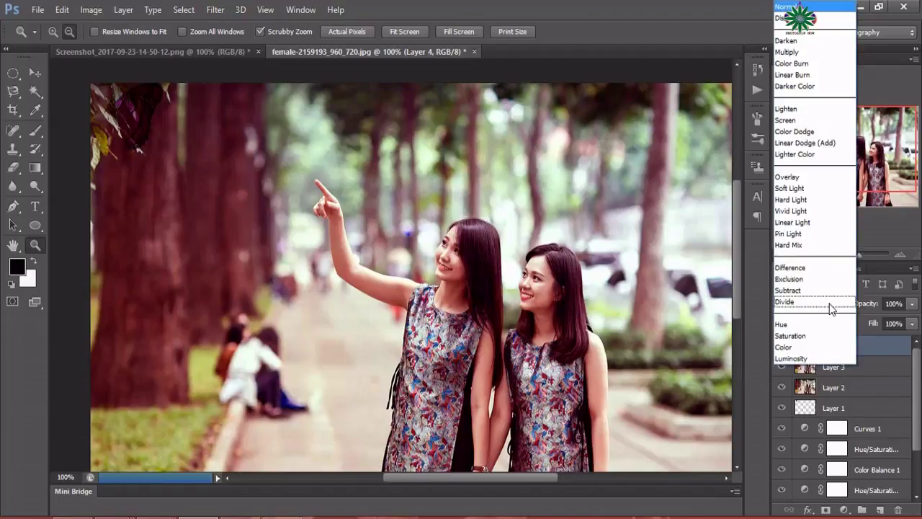
pyautogui.click(810, 347)
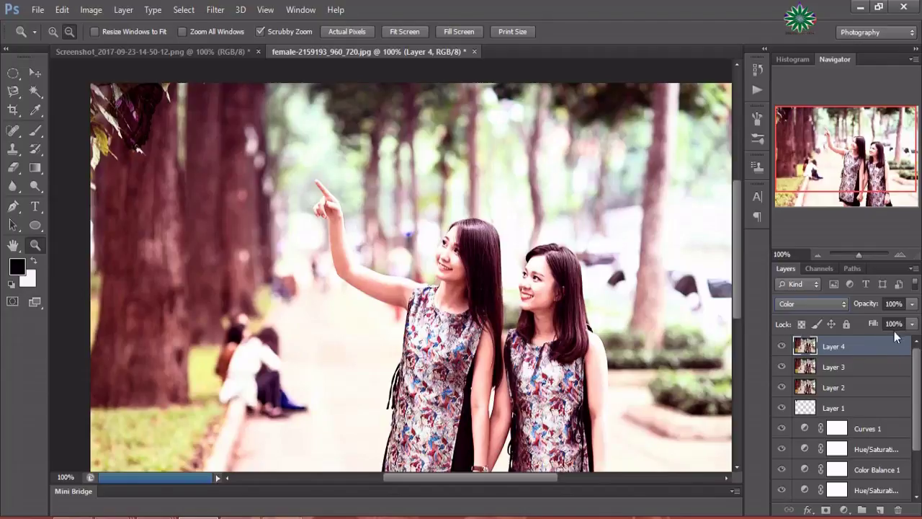
pyautogui.click(912, 303)
pyautogui.moveTo(906, 327); pyautogui.dragTo(867, 326)
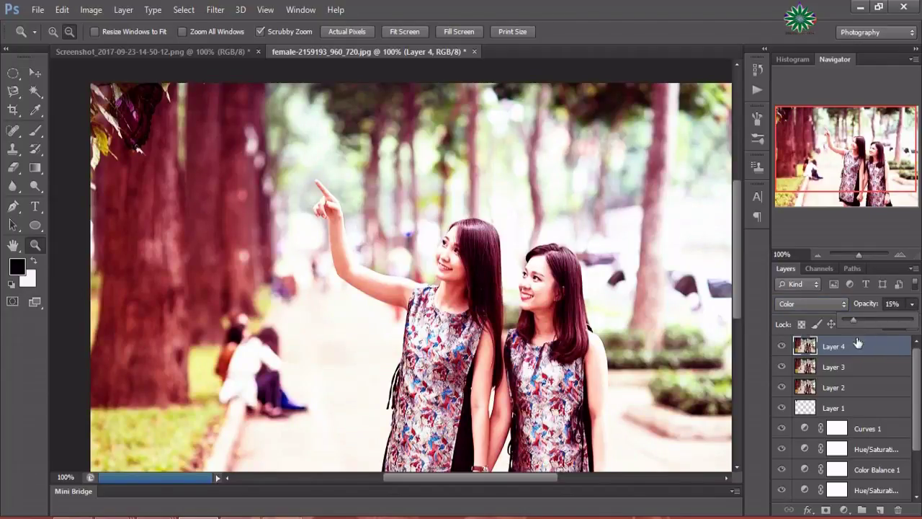
# Step: Lower Layer 3's opacity to 36% and Layer 2's to 42%
pyautogui.click(857, 368)
pyautogui.click(912, 304)
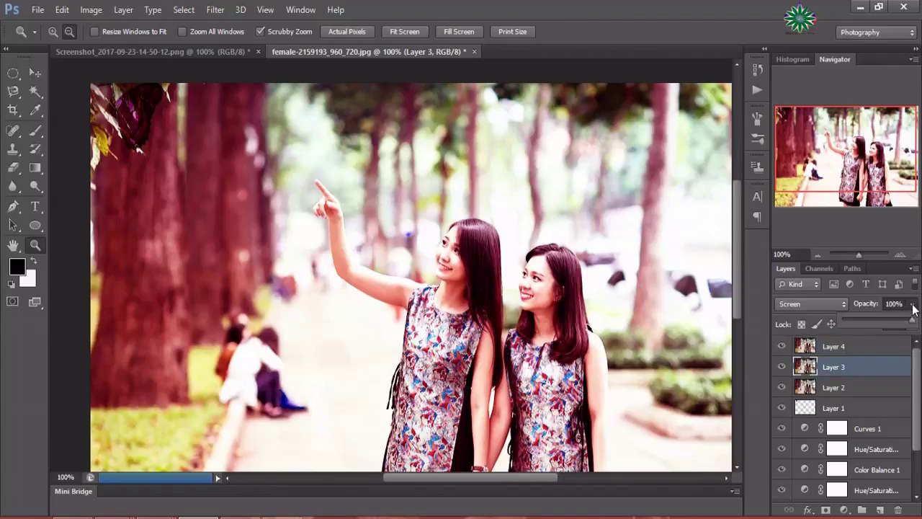
pyautogui.moveTo(871, 328); pyautogui.dragTo(868, 328)
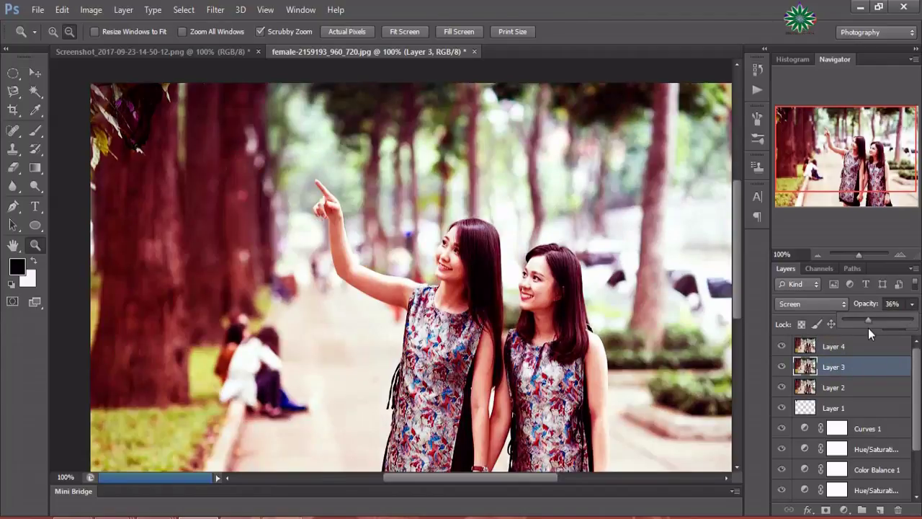
pyautogui.click(846, 388)
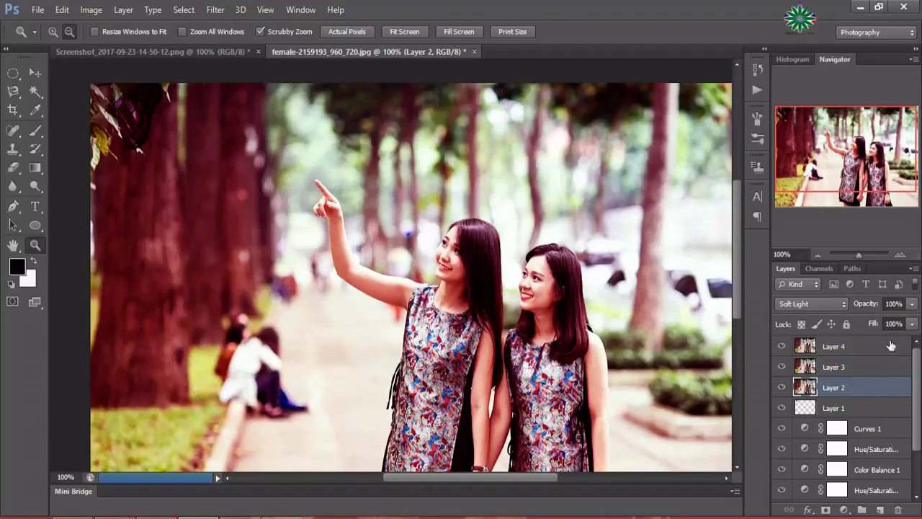
pyautogui.click(914, 309)
pyautogui.moveTo(911, 328); pyautogui.dragTo(873, 328)
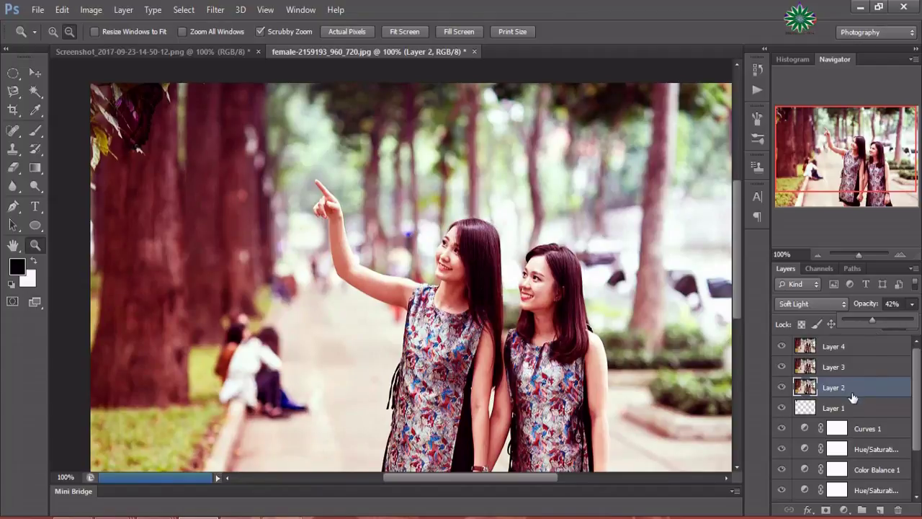
# Step: Set Layer 1 back to Screen blending and begin selecting Layers 1 to 4
pyautogui.click(847, 407)
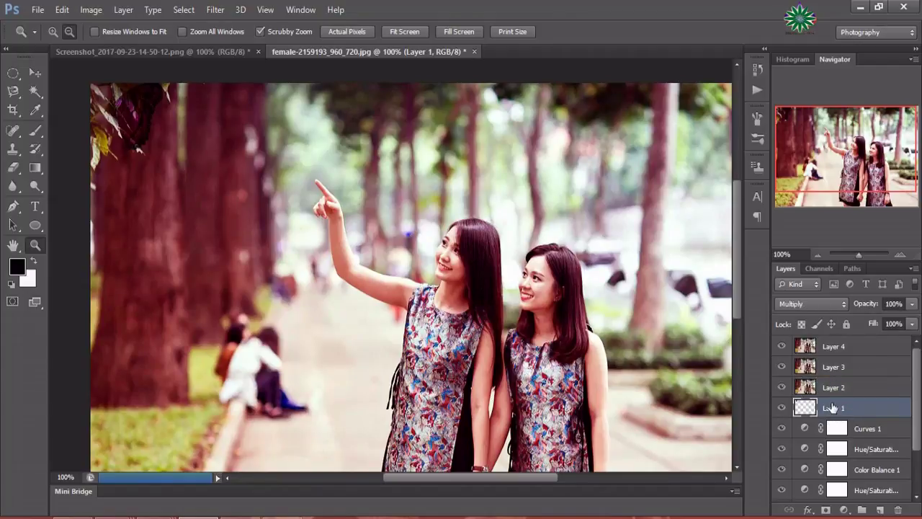
pyautogui.click(832, 303)
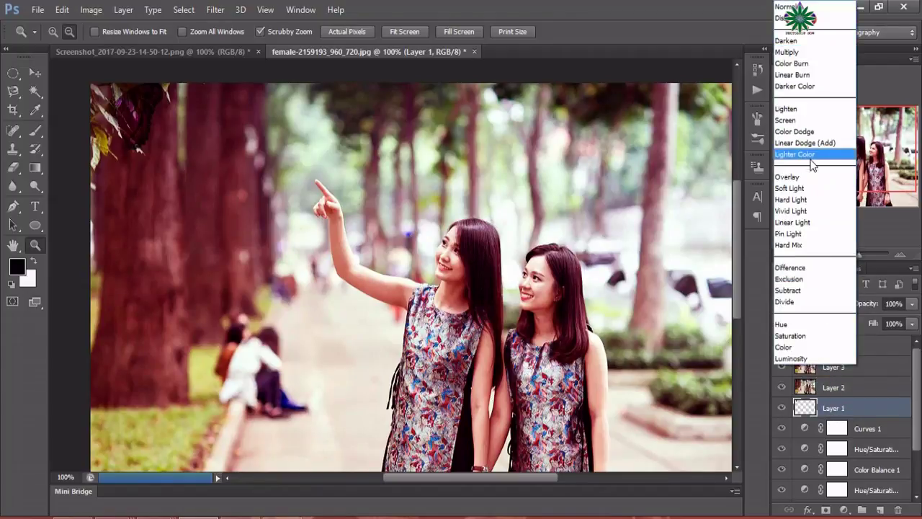
pyautogui.click(795, 118)
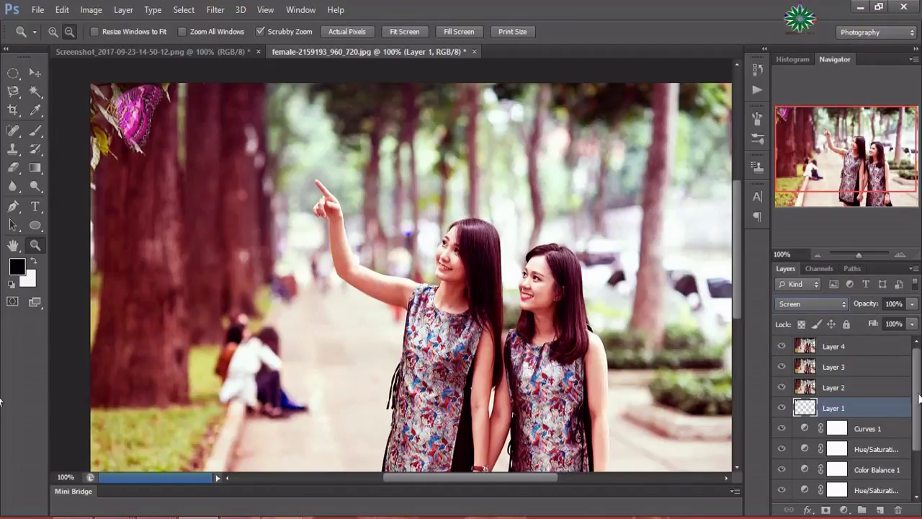
pyautogui.click(858, 389)
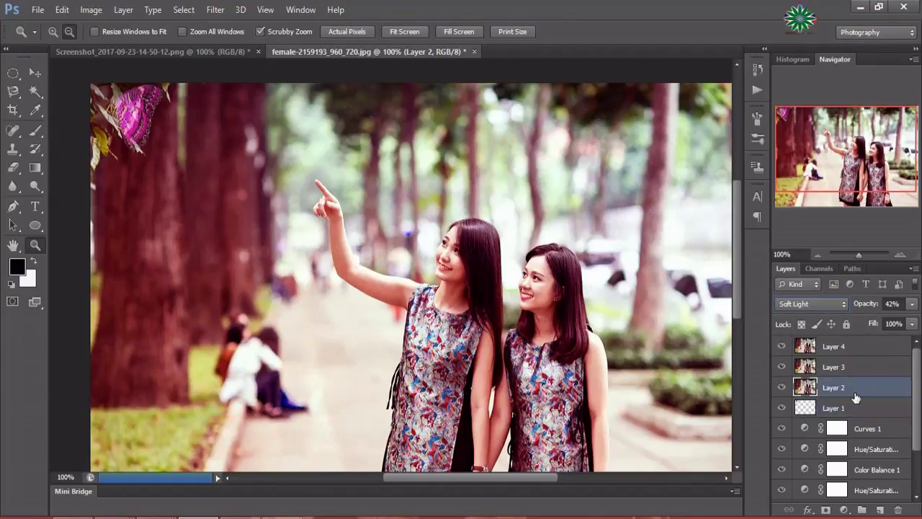
pyautogui.click(857, 408)
pyautogui.click(856, 390)
pyautogui.click(859, 409)
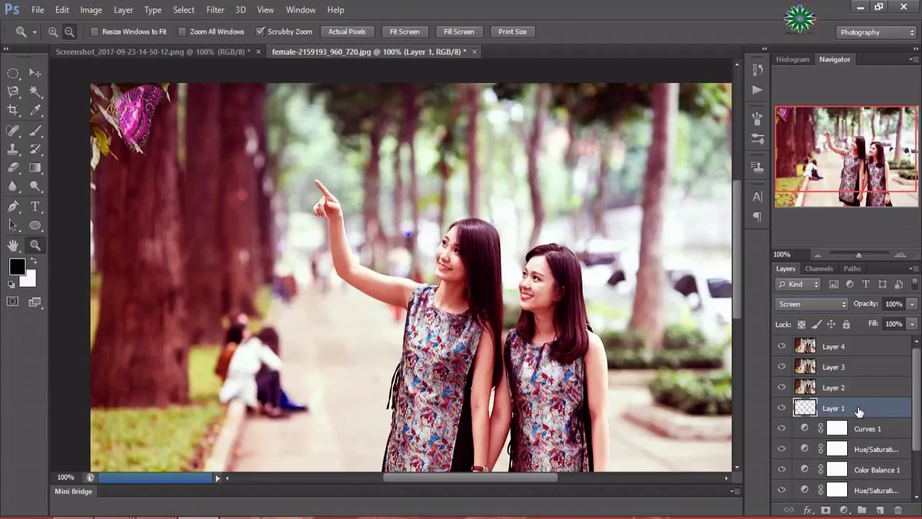
pyautogui.keyDown('shift'); pyautogui.click(856, 389); pyautogui.keyUp('shift')
# Step: Select Layers 1 through 4 and merge them via the right-click Merge Layers command
pyautogui.keyDown('shift'); pyautogui.click(852, 352); pyautogui.keyUp('shift')
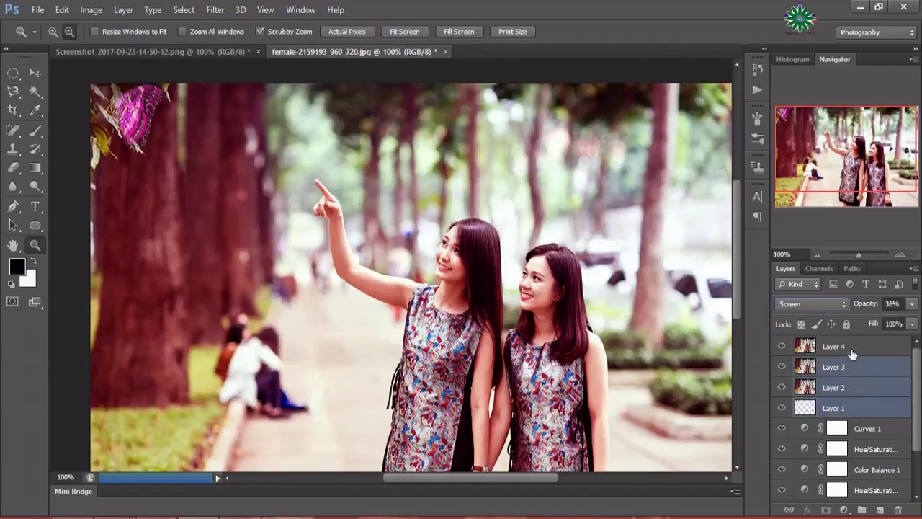
pyautogui.rightClick(859, 407)
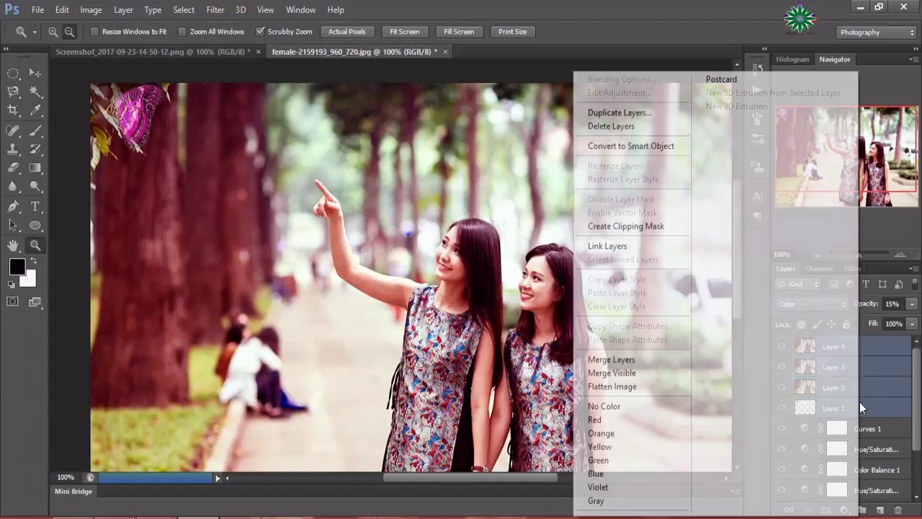
pyautogui.click(645, 360)
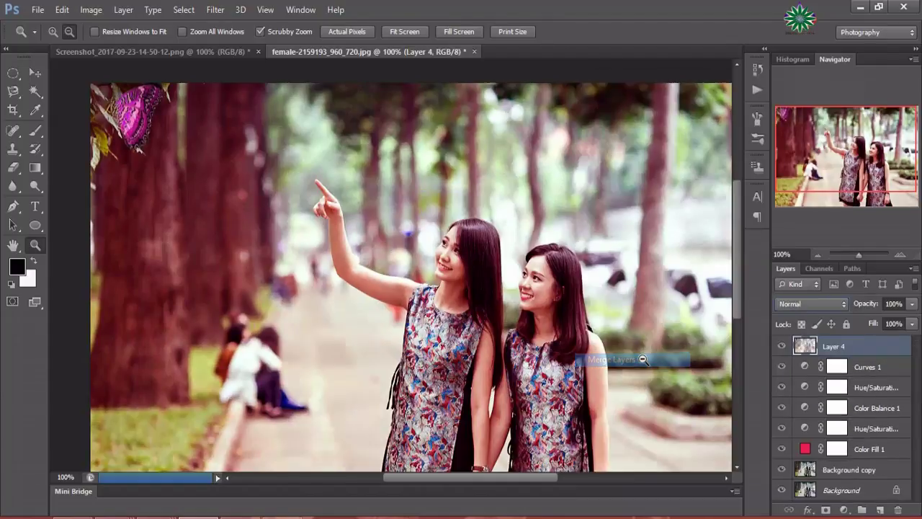